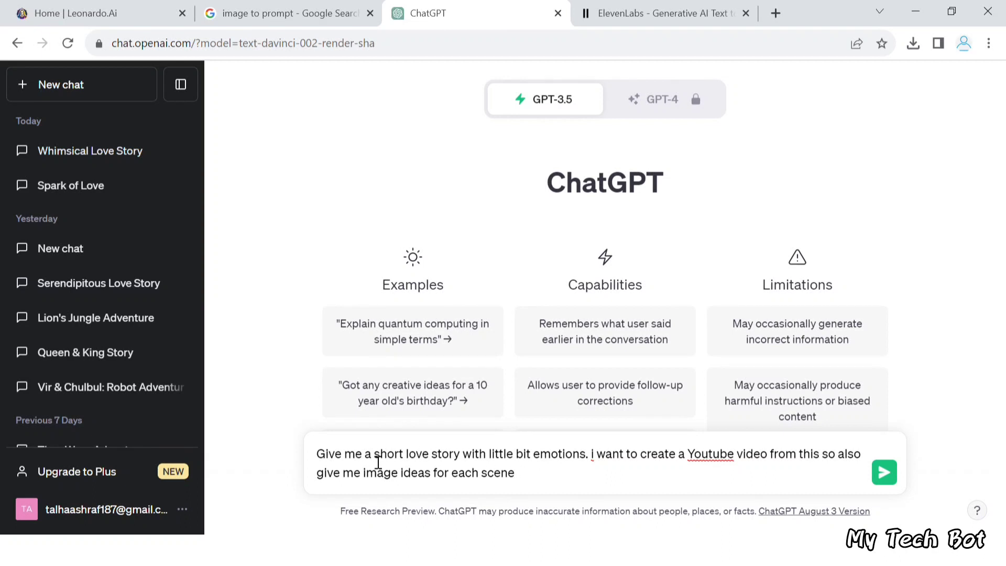
Send the prepared prompt asking for a short emotional love story with image ideas for each scene of a YouTube video
{"action": "left_click_drag", "start_coordinate": [384, 462], "coordinate": [596, 462]}
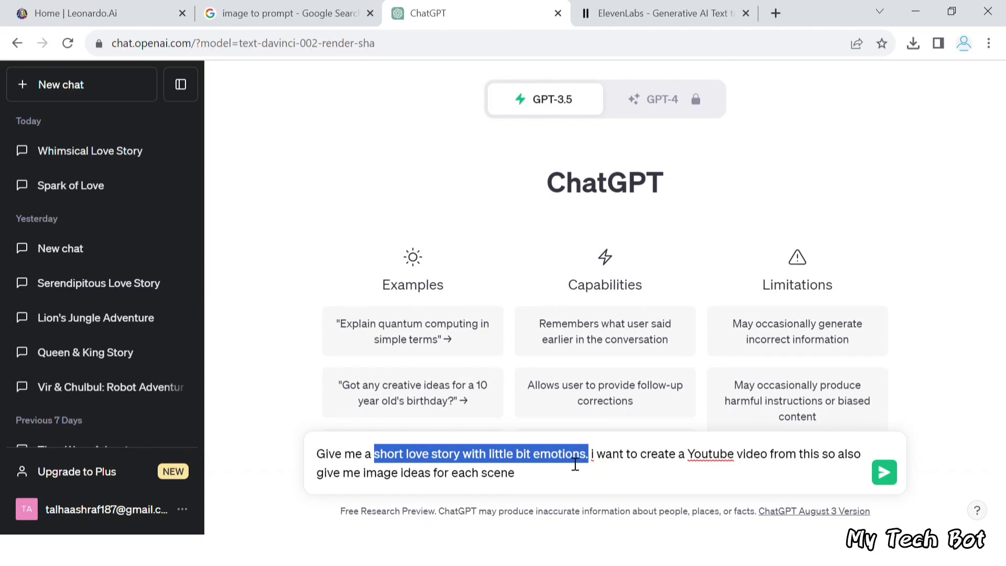
{"action": "left_click", "coordinate": [540, 483]}
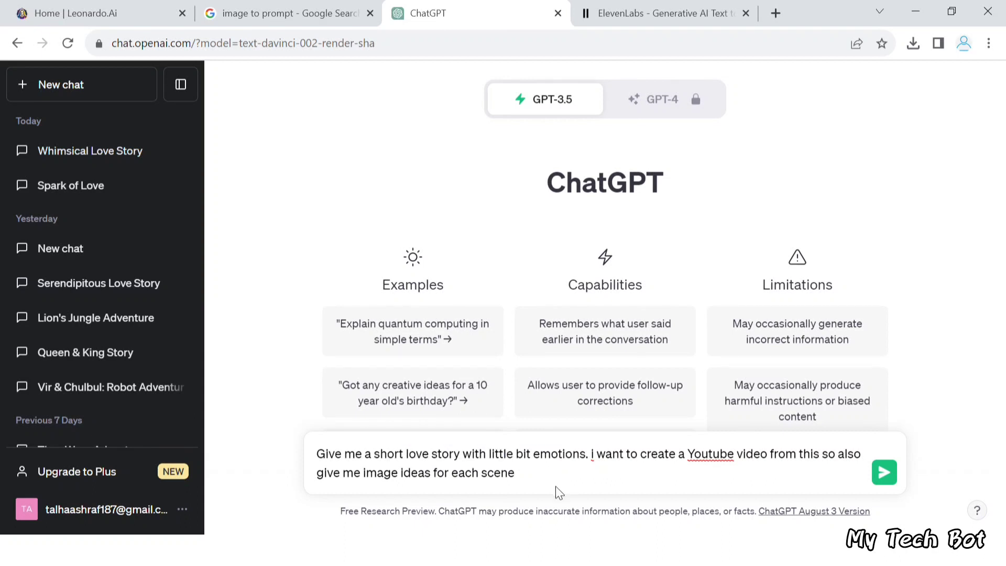
{"action": "left_click", "coordinate": [883, 473]}
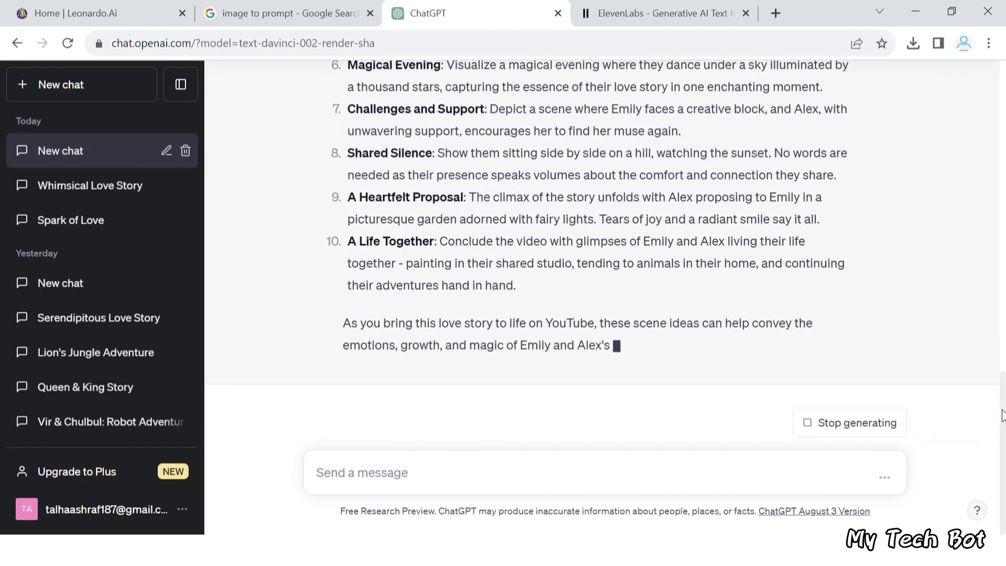
{"action": "left_click_drag", "start_coordinate": [1001, 414], "coordinate": [1001, 113]}
Switch to Leonardo.Ai, open AI Image Generation and review the settings for image count, dimensions and aspect ratio
{"action": "left_click", "coordinate": [132, 14]}
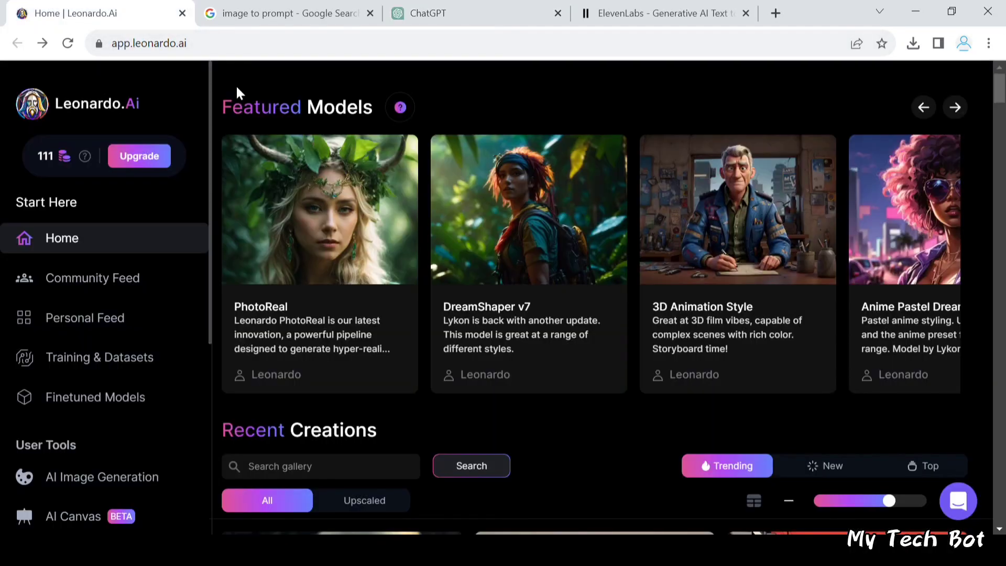
{"action": "left_click", "coordinate": [81, 478]}
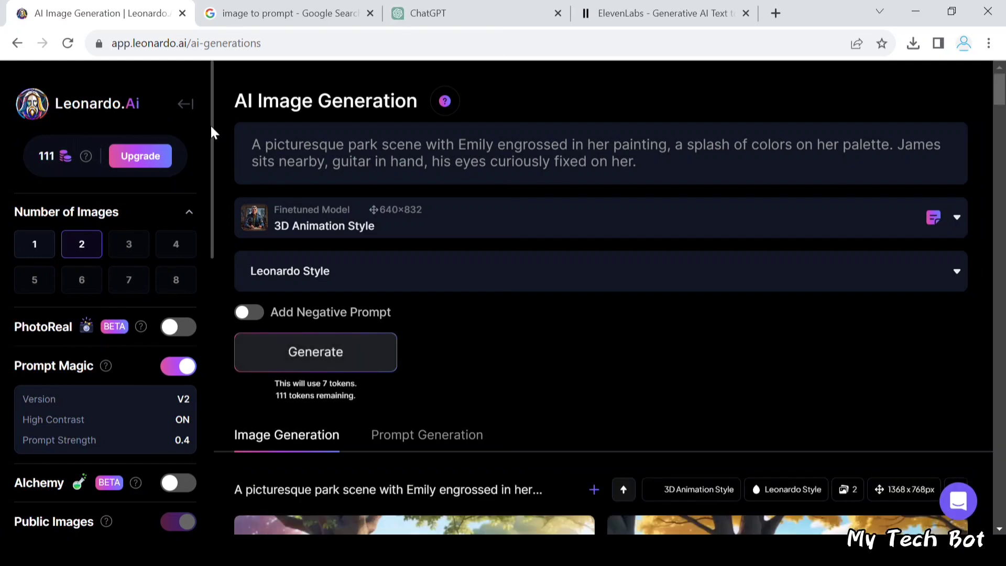
{"action": "scroll", "coordinate": [209, 124], "scroll_direction": "down", "scroll_amount": 5}
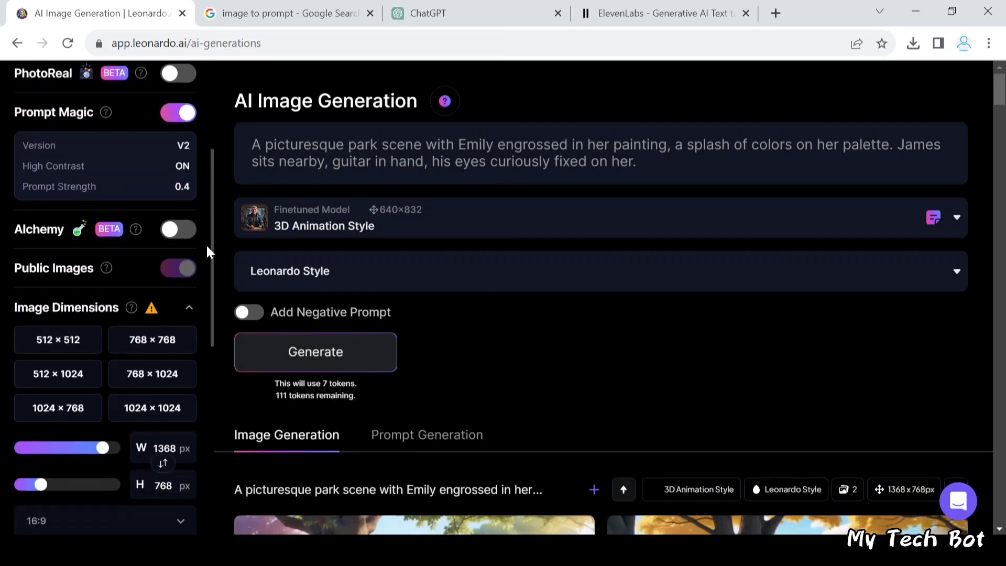
{"action": "left_click_drag", "start_coordinate": [206, 243], "coordinate": [208, 456]}
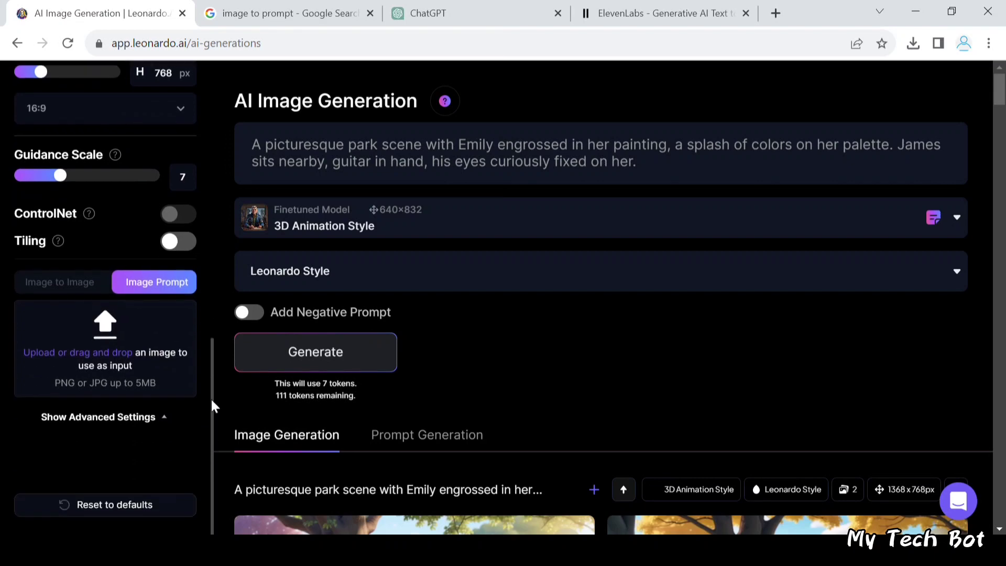
{"action": "left_click_drag", "start_coordinate": [212, 403], "coordinate": [224, 100]}
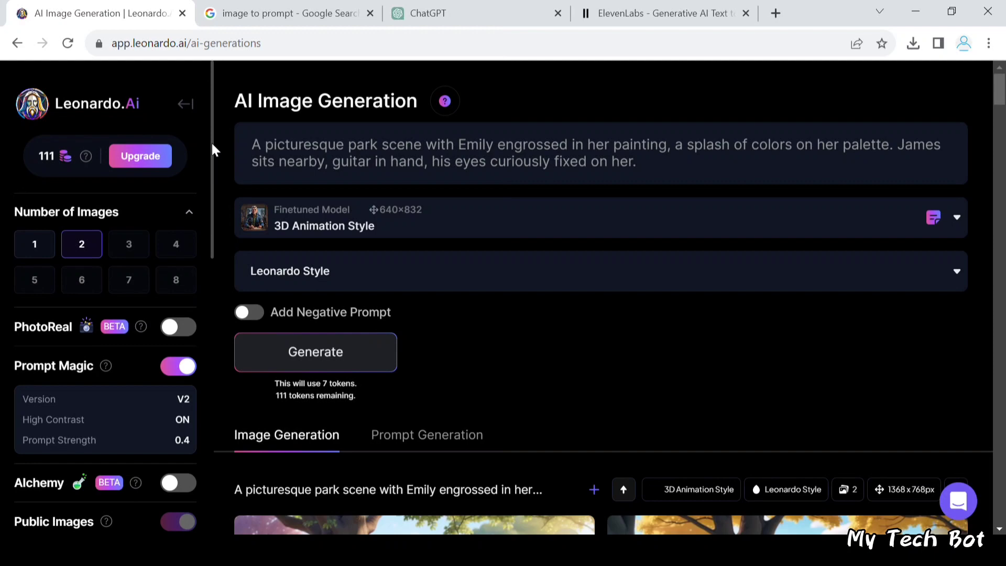
{"action": "left_click_drag", "start_coordinate": [212, 144], "coordinate": [205, 345]}
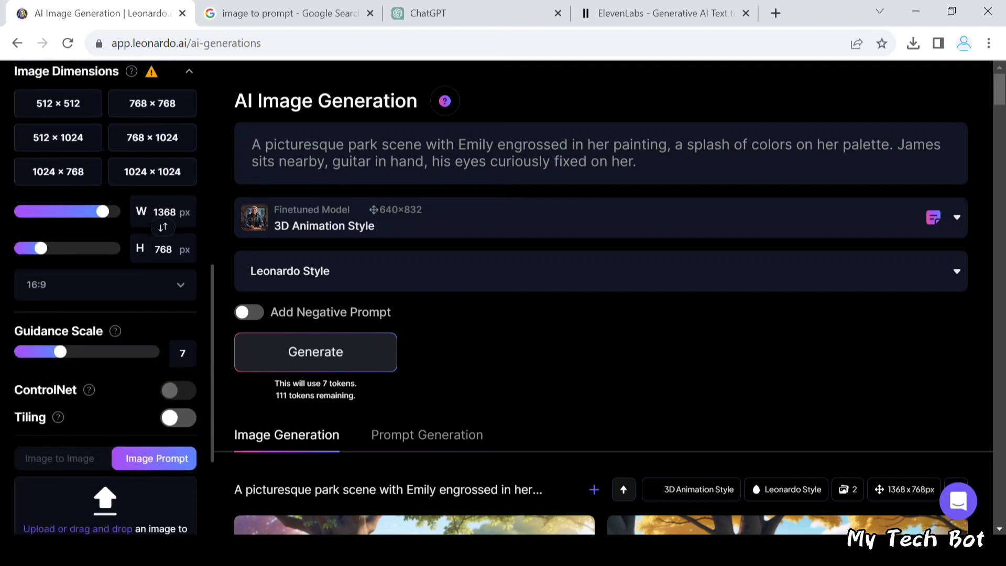
{"action": "left_click", "coordinate": [161, 286]}
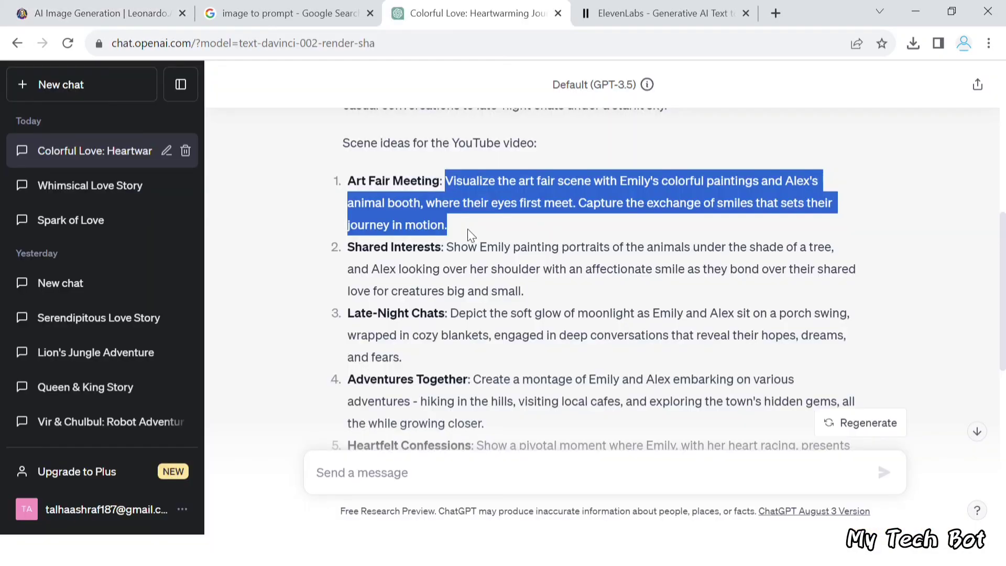
Replace the Leonardo.Ai image prompt with the Art Fair Meeting scene description copied from ChatGPT
{"action": "left_click", "coordinate": [115, 8]}
{"action": "left_click", "coordinate": [252, 144]}
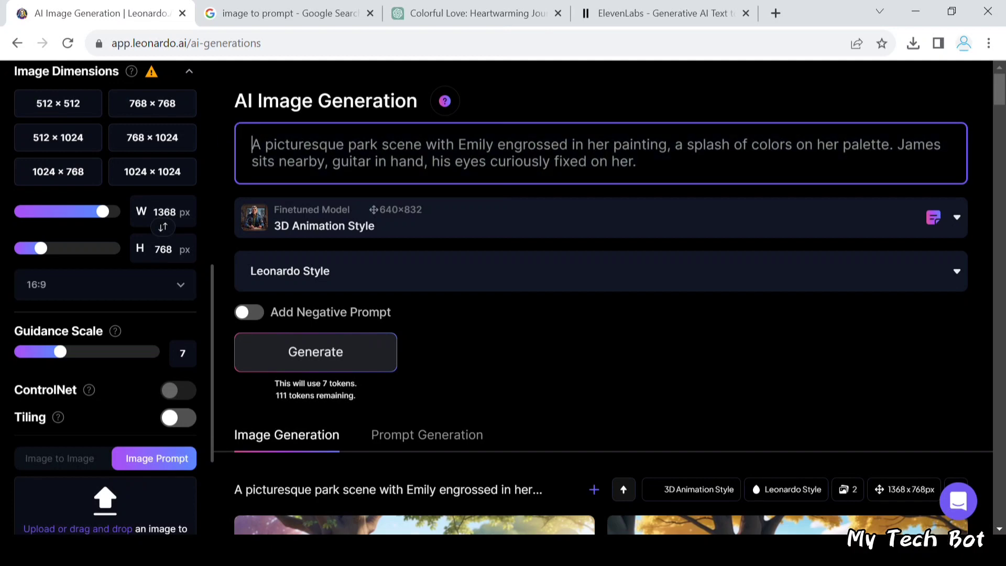
{"action": "left_click_drag", "start_coordinate": [256, 144], "coordinate": [708, 181]}
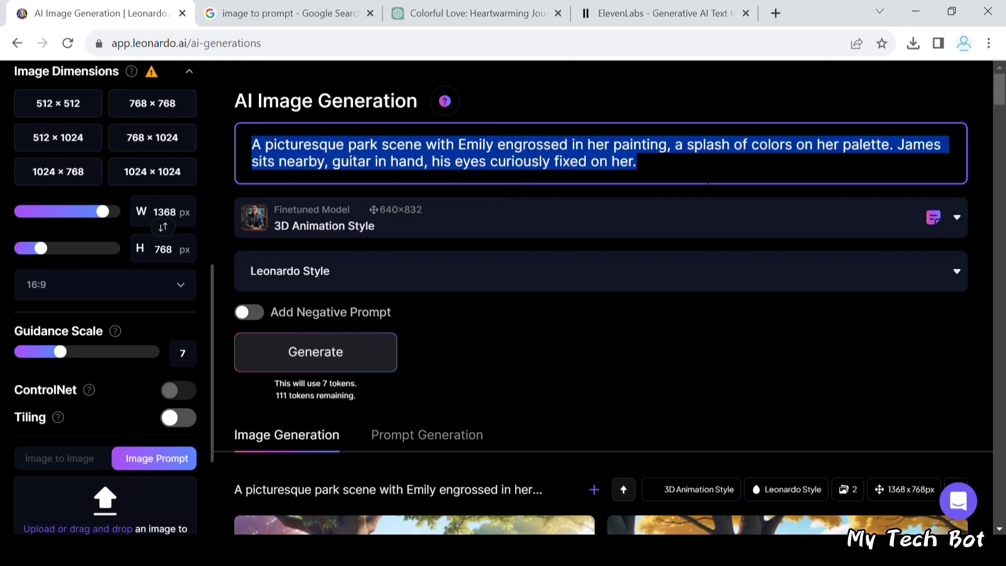
{"action": "type", "text": "Visualize the art fair scene with Emily's colorful paintings and Alex's animal booth, where their eyes first meet. Capture the exchange of smiles that sets their journey in motion."}
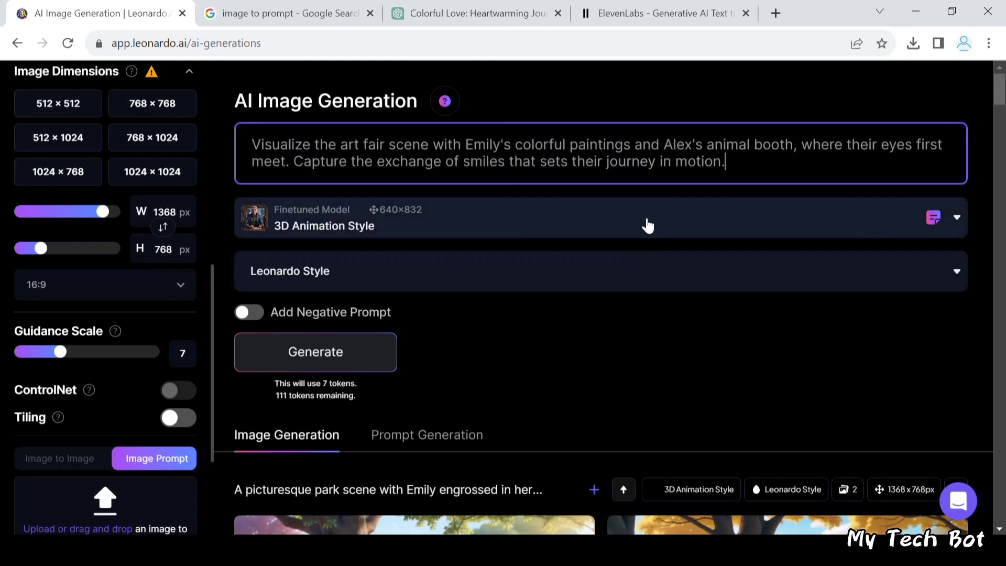
Choose the 3D Animation Style finetuned model, generate the art fair scene and view the resulting images
{"action": "left_click", "coordinate": [647, 226]}
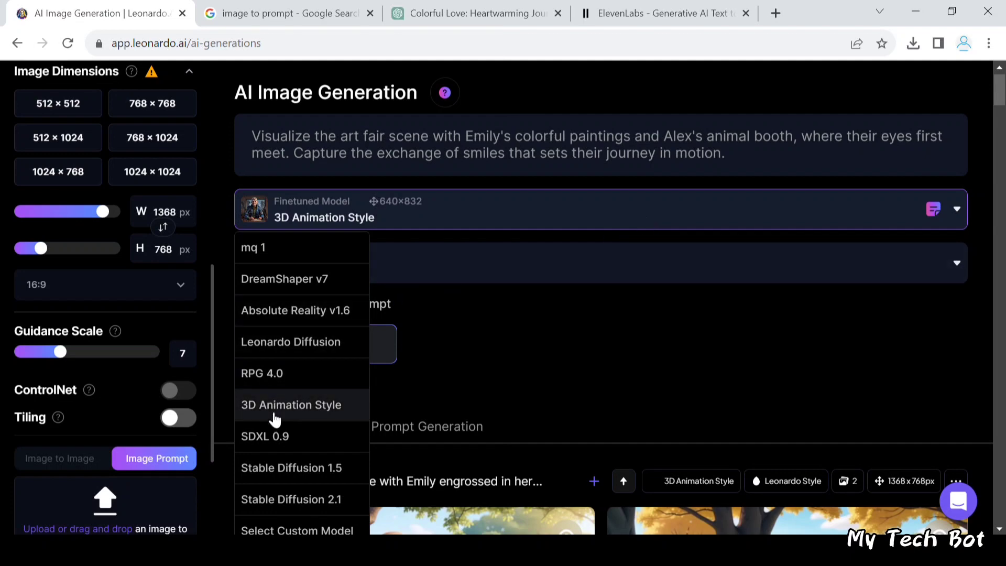
{"action": "left_click", "coordinate": [274, 417]}
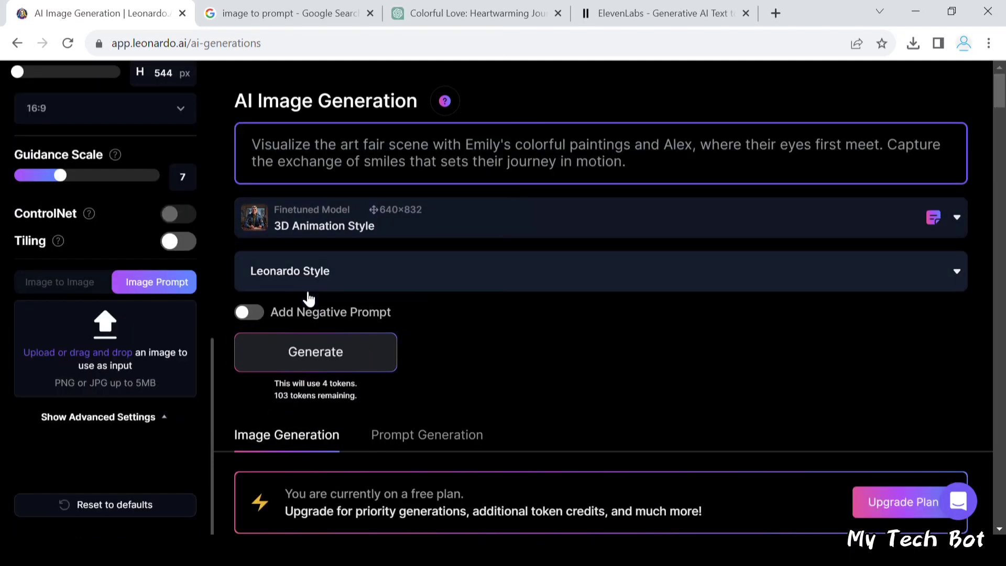
{"action": "left_click", "coordinate": [315, 351]}
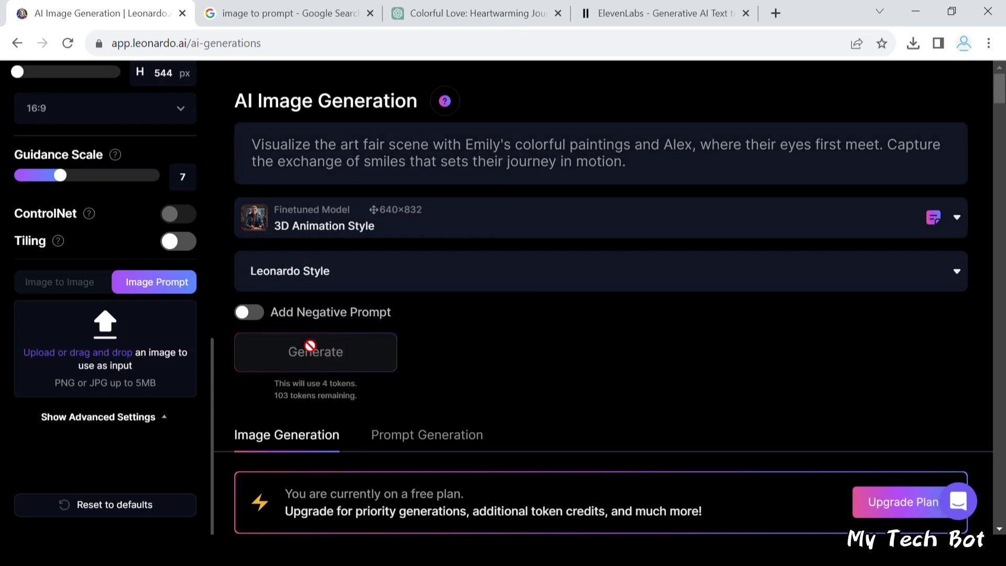
{"action": "left_click_drag", "start_coordinate": [999, 90], "coordinate": [1002, 153]}
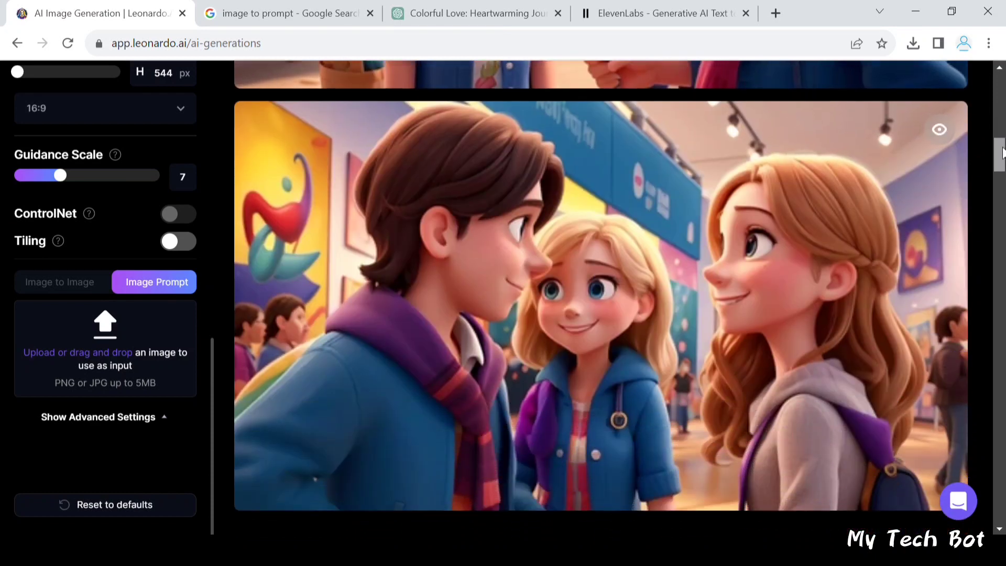
Copy the Shared Interests scene description from ChatGPT and replace the Leonardo.Ai image prompt with it
{"action": "left_click_drag", "start_coordinate": [446, 247], "coordinate": [524, 291]}
{"action": "key", "text": "ctrl+c"}
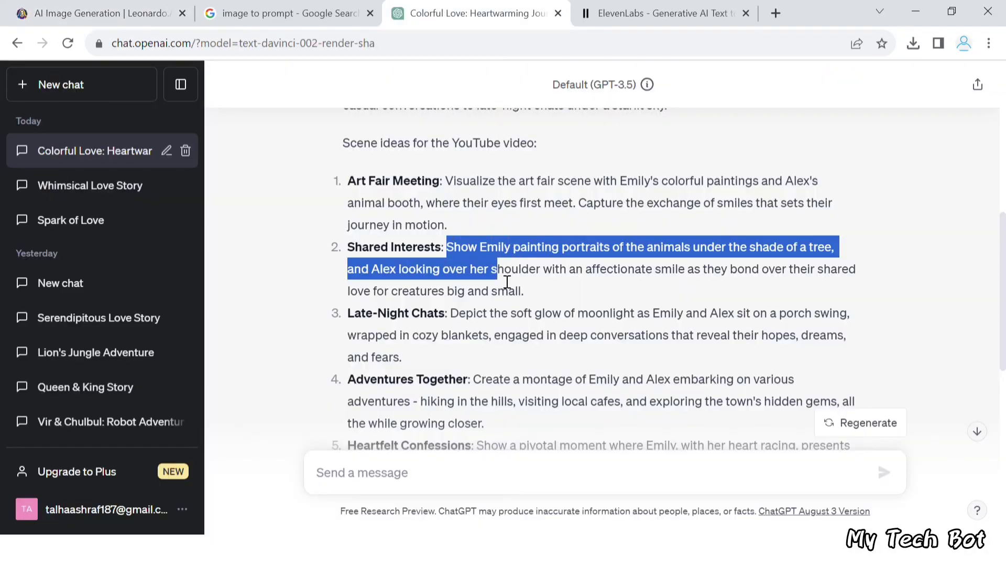
{"action": "left_click", "coordinate": [124, 17]}
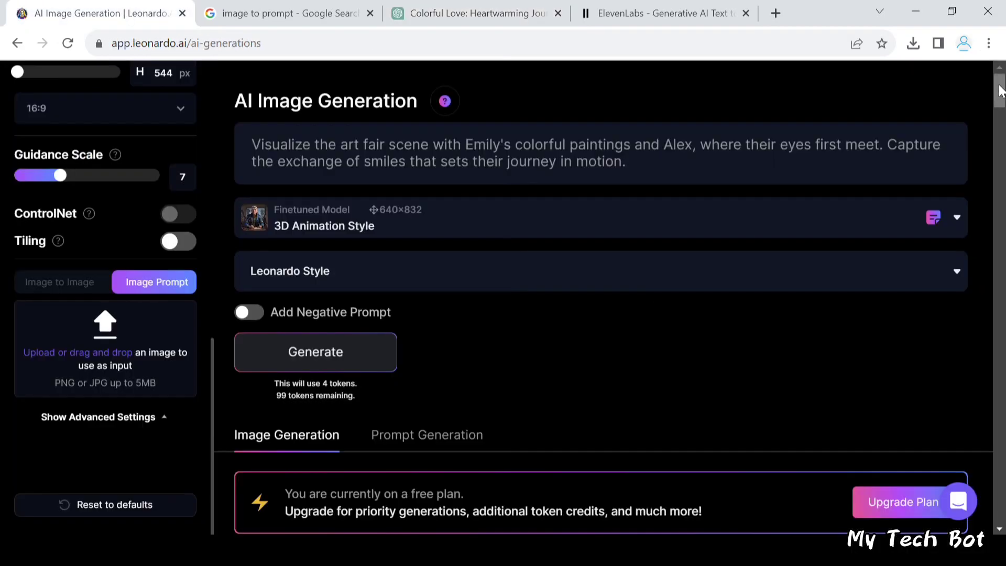
{"action": "key", "text": "ctrl+a"}
{"action": "key", "text": "ctrl+v"}
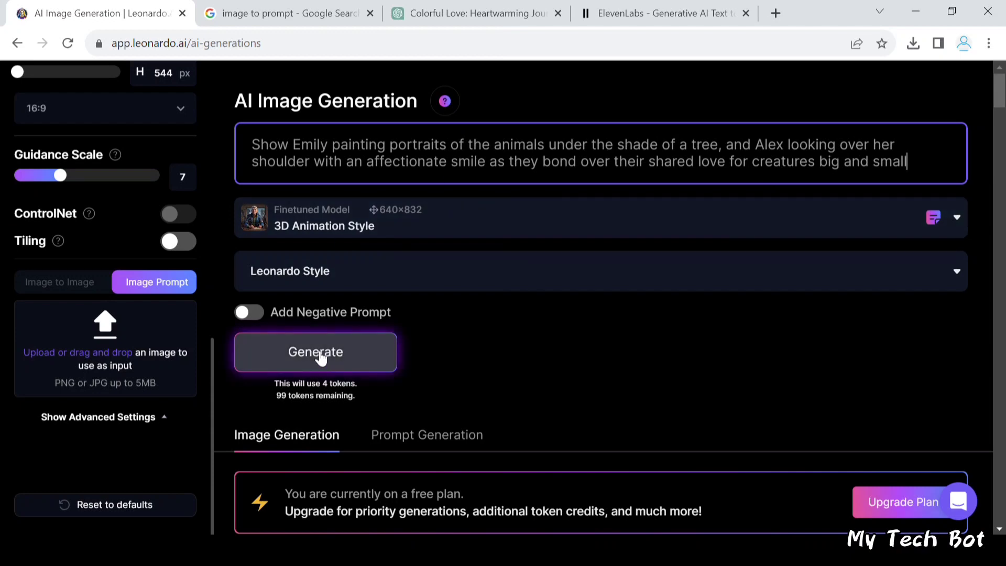
Generate the images for the Shared Interests scene and look them over
{"action": "left_click", "coordinate": [321, 359]}
{"action": "scroll", "coordinate": [1000, 101], "scroll_direction": "down", "scroll_amount": 4}
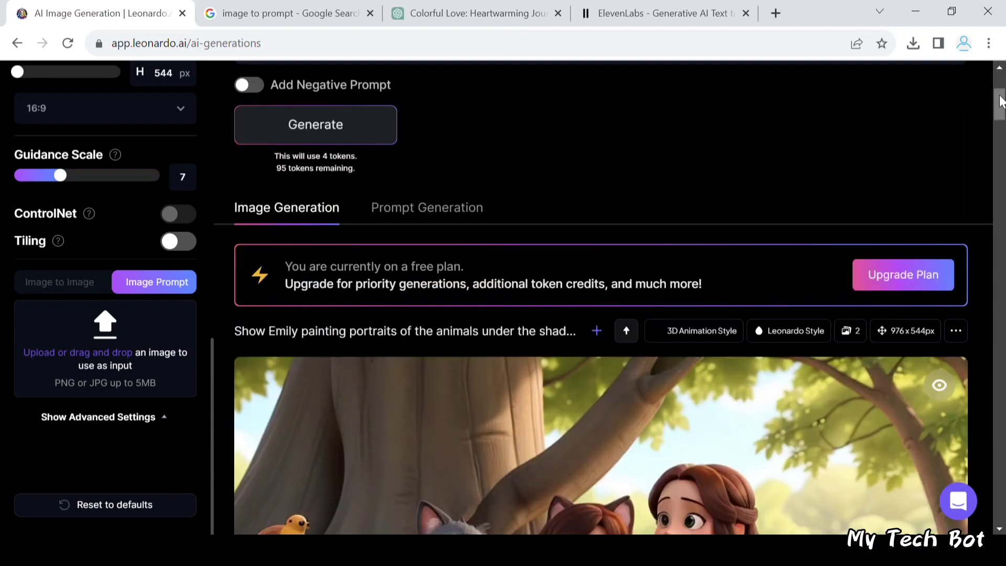
{"action": "mouse_move", "coordinate": [1001, 101]}
{"action": "left_mouse_down"}
{"action": "mouse_move", "coordinate": [1002, 143]}
{"action": "mouse_move", "coordinate": [1002, 84]}
{"action": "left_mouse_up"}
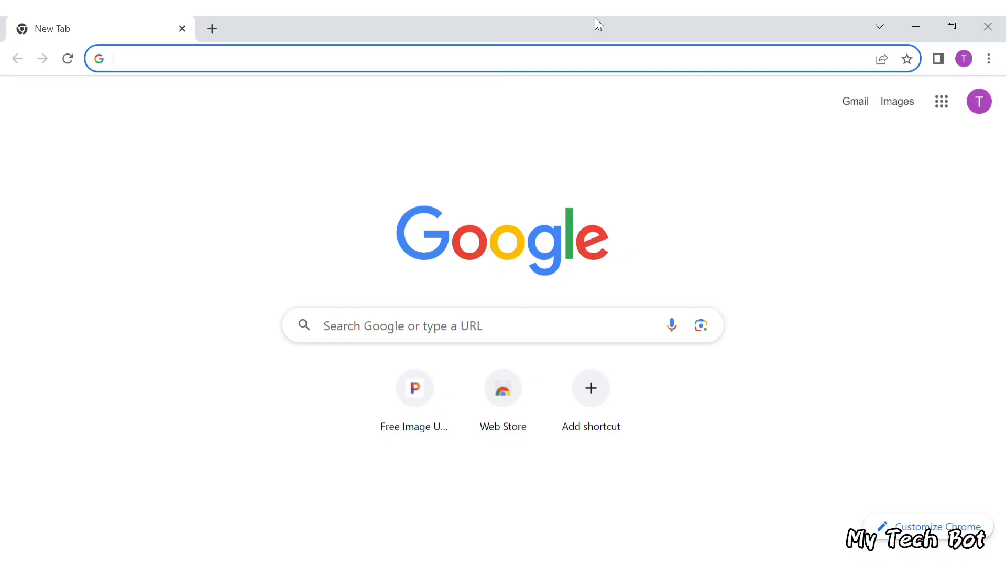
Search the web for ElevenLabs, open its website and look over the home page
{"action": "type", "text": "elevenlabs"}
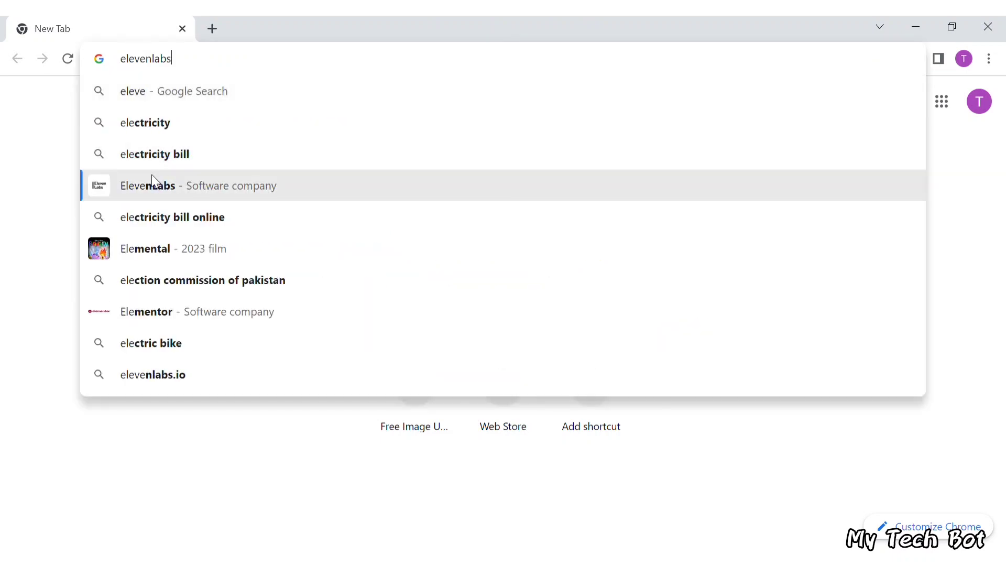
{"action": "left_click", "coordinate": [152, 178]}
{"action": "left_click", "coordinate": [142, 278]}
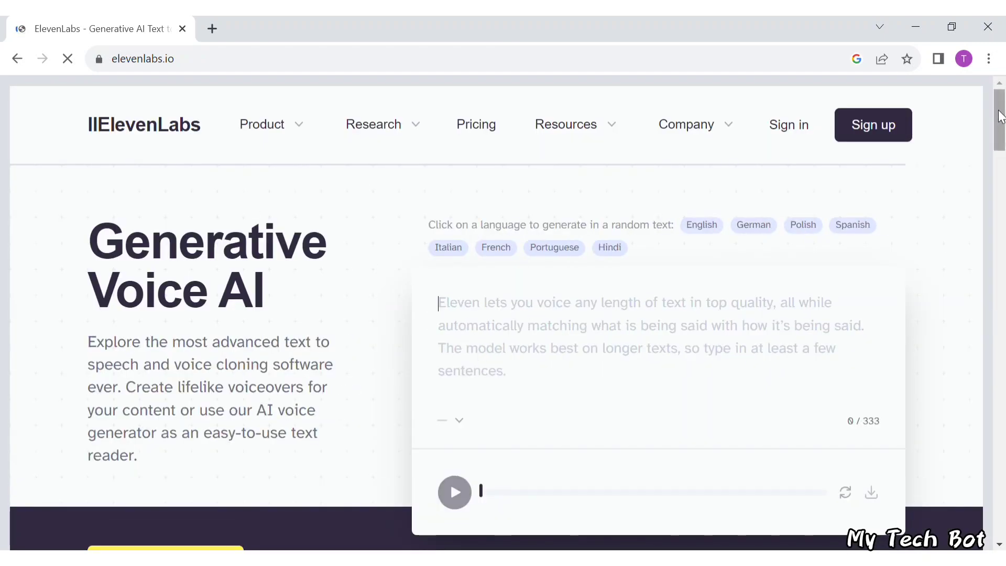
{"action": "scroll", "coordinate": [1002, 132], "scroll_direction": "down", "scroll_amount": 2}
{"action": "left_click_drag", "start_coordinate": [999, 125], "coordinate": [999, 111]}
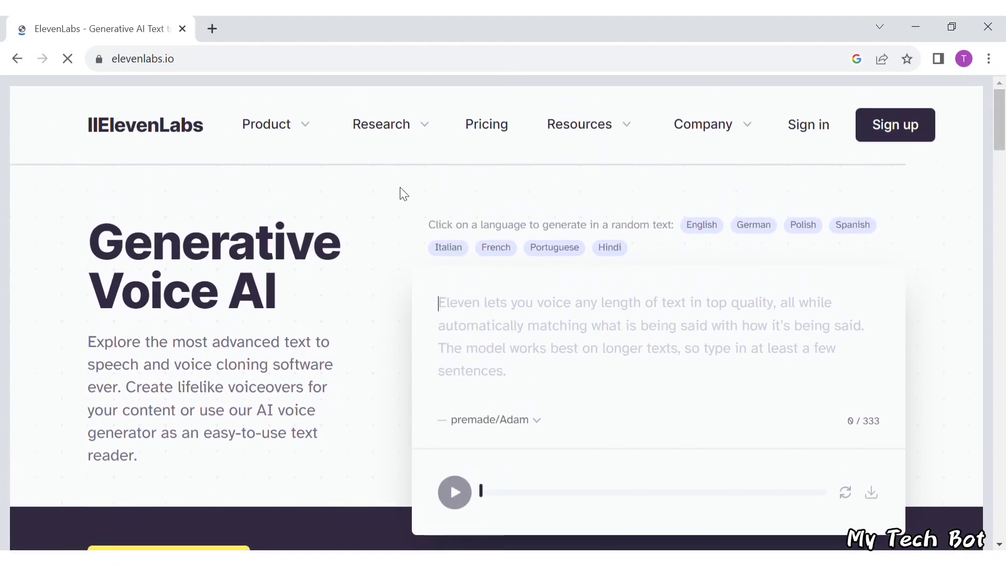
{"action": "type", "text": "lets start"}
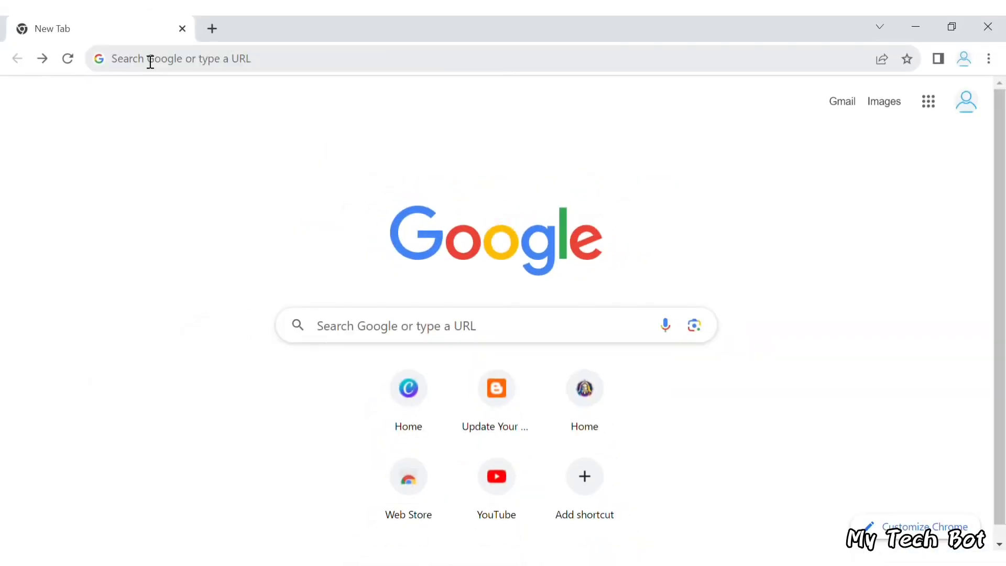
Search Google for pikalabs, open the Pika Labs home page and join the beta
{"action": "left_click", "coordinate": [151, 60]}
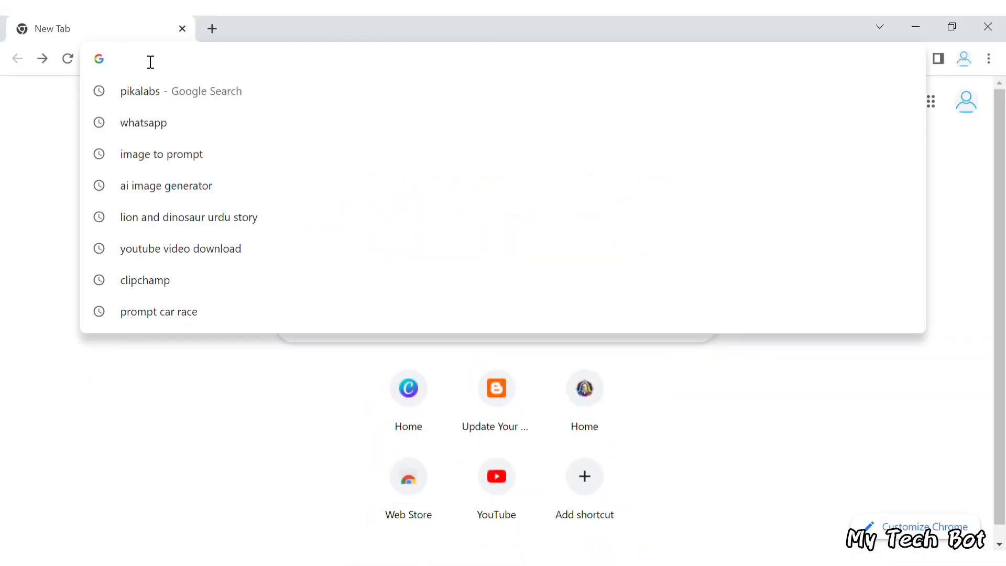
{"action": "type", "text": "pika"}
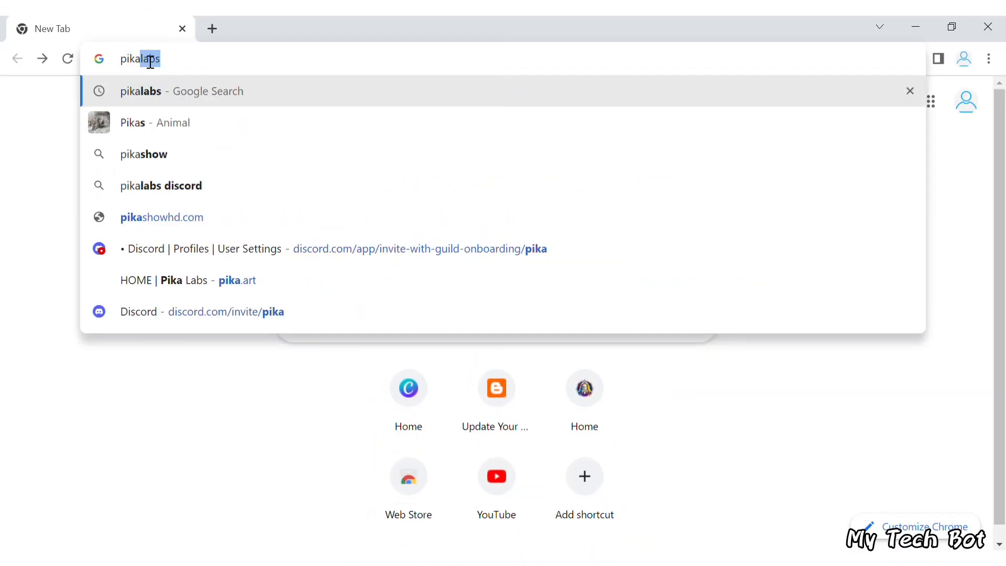
{"action": "key", "text": "Return"}
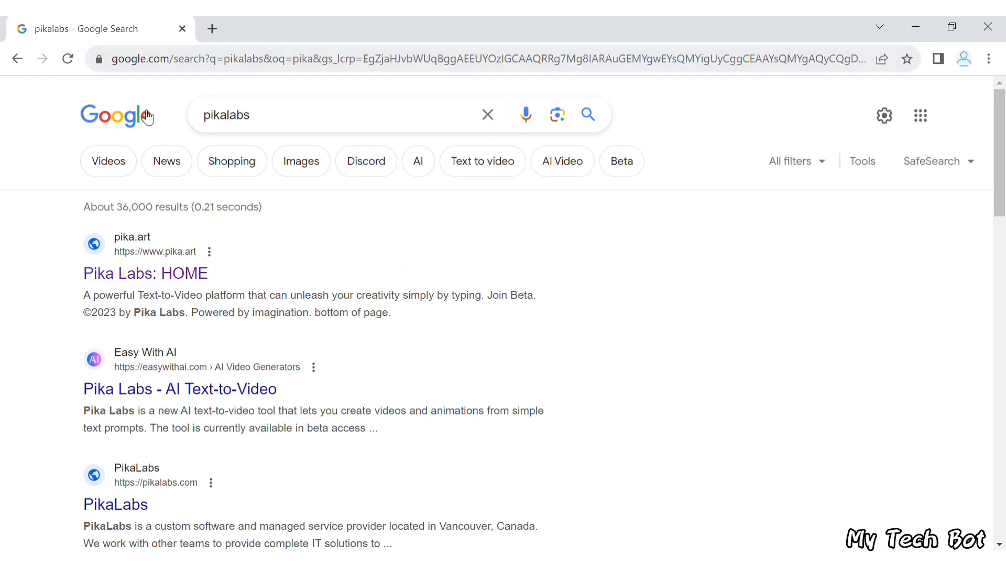
{"action": "left_click", "coordinate": [140, 278]}
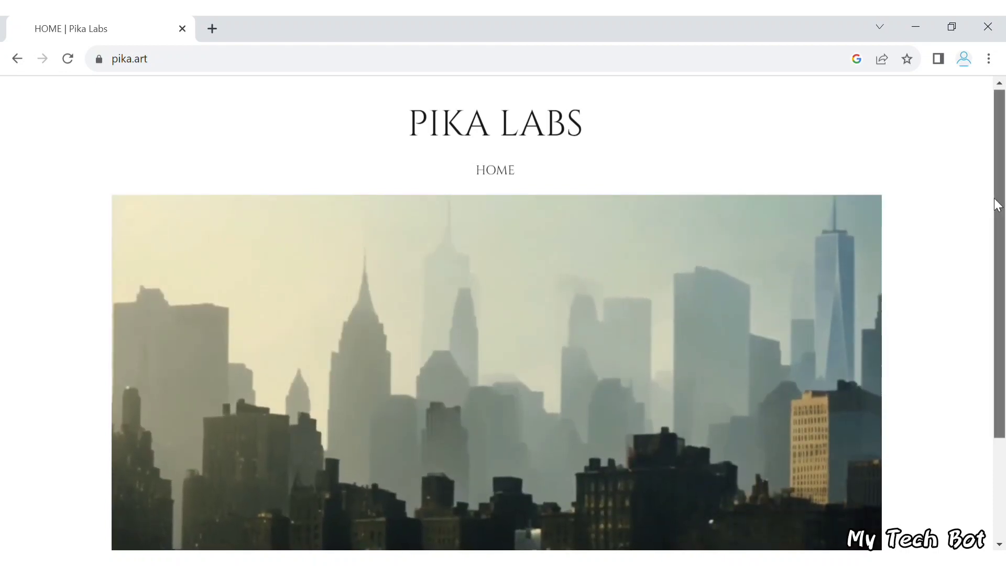
{"action": "scroll", "coordinate": [989, 262], "scroll_direction": "down", "scroll_amount": 3}
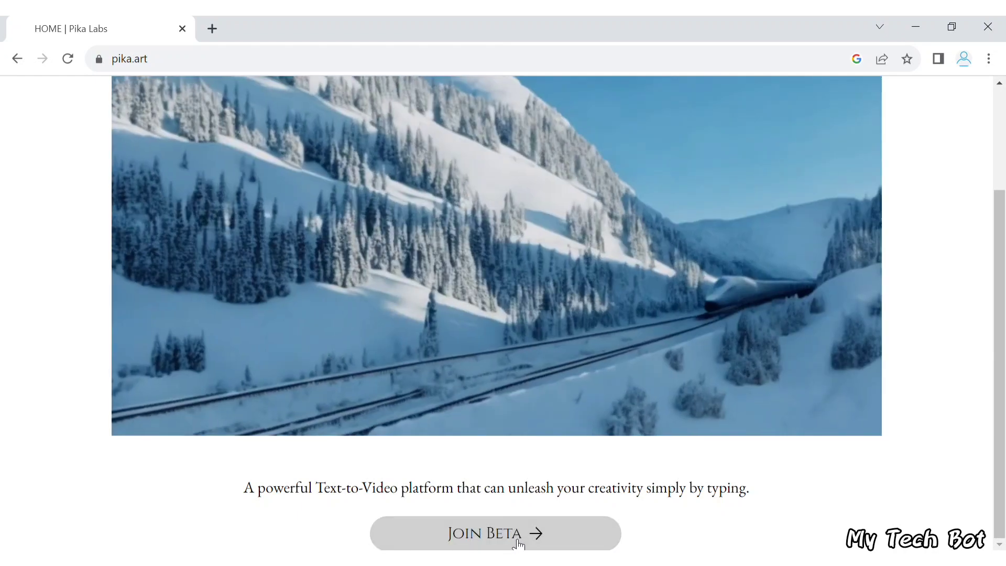
{"action": "left_click", "coordinate": [516, 539]}
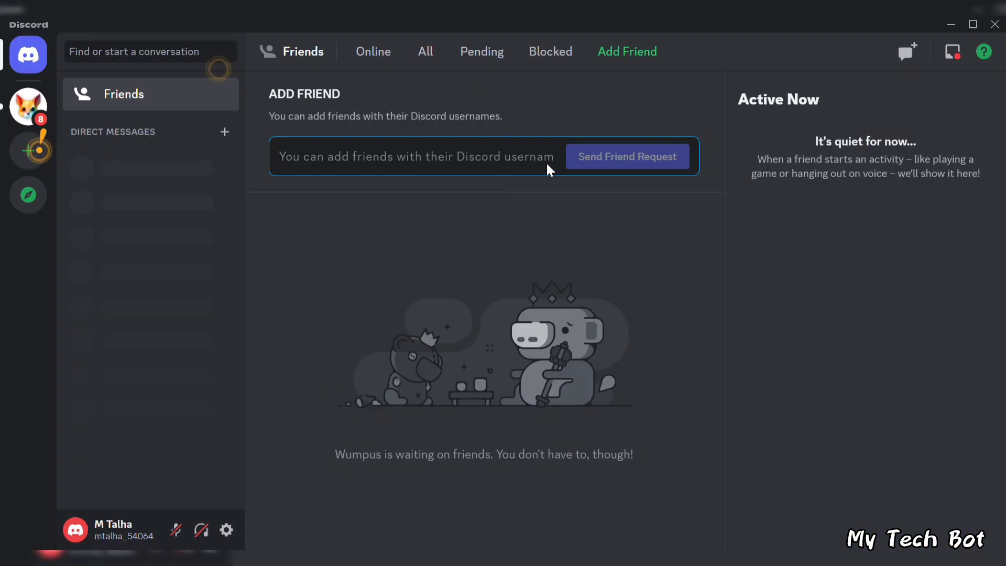
Open the Pika server in Discord and bring up its generate channels under Creations
{"action": "left_click", "coordinate": [29, 91]}
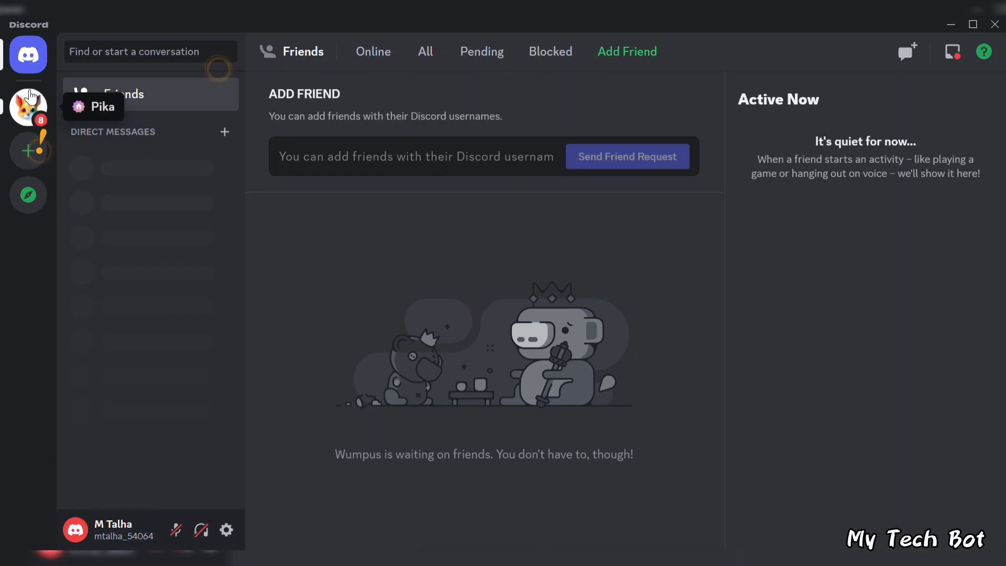
{"action": "scroll", "coordinate": [241, 78], "scroll_direction": "up", "scroll_amount": 4}
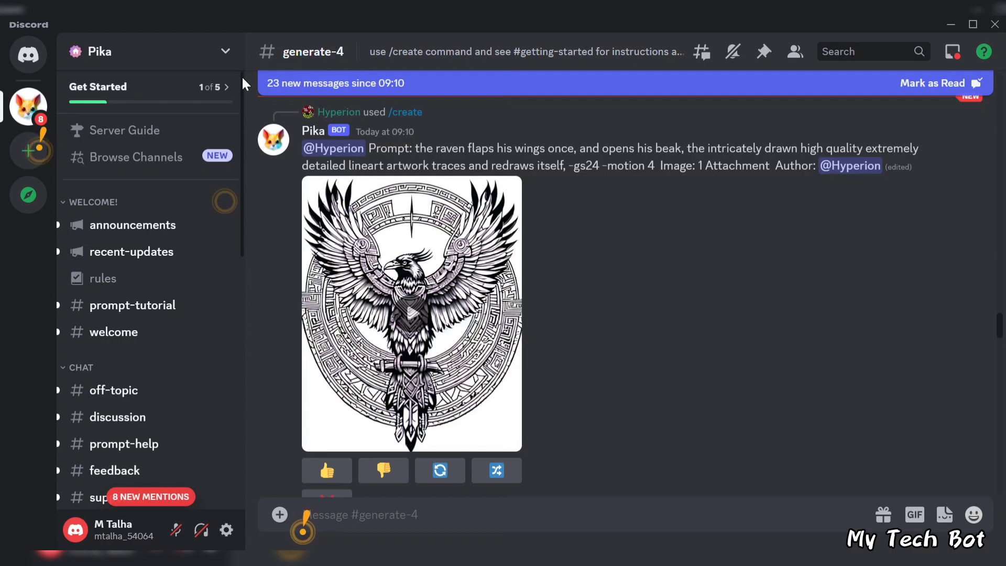
{"action": "left_click_drag", "start_coordinate": [241, 75], "coordinate": [237, 246]}
{"action": "mouse_move", "coordinate": [237, 246]}
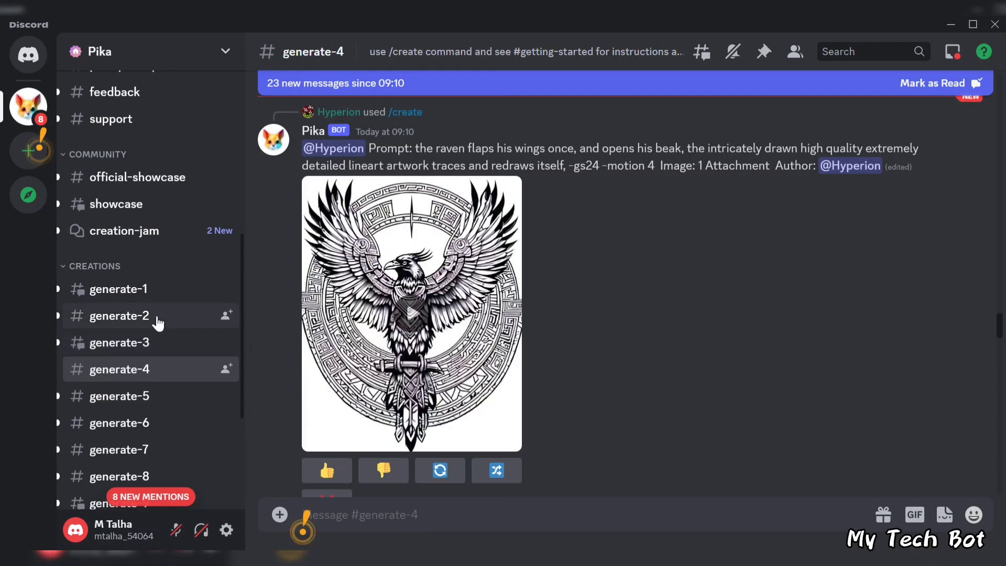
Browse the Pika generate channels and open generate-7
{"action": "left_click", "coordinate": [117, 396]}
{"action": "left_click_drag", "start_coordinate": [240, 278], "coordinate": [241, 409]}
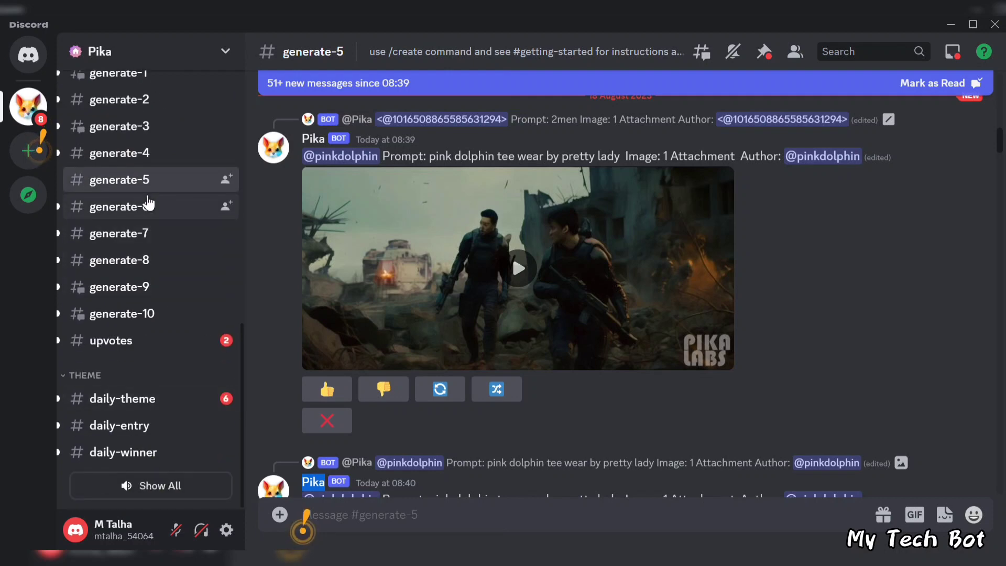
{"action": "left_click", "coordinate": [145, 244]}
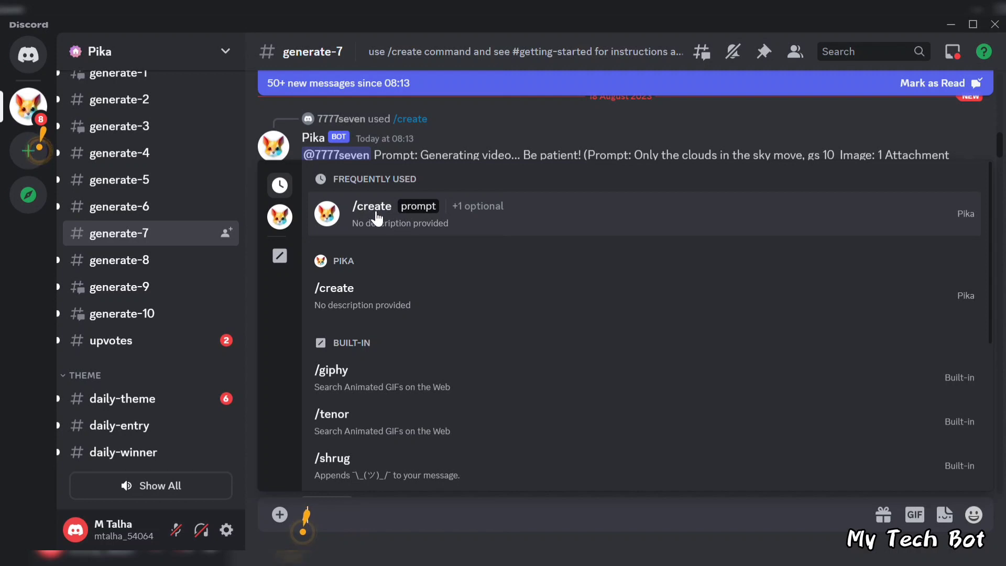
Start Pika's /create command with the prompt "motion 4k, talking"
{"action": "left_click", "coordinate": [377, 218]}
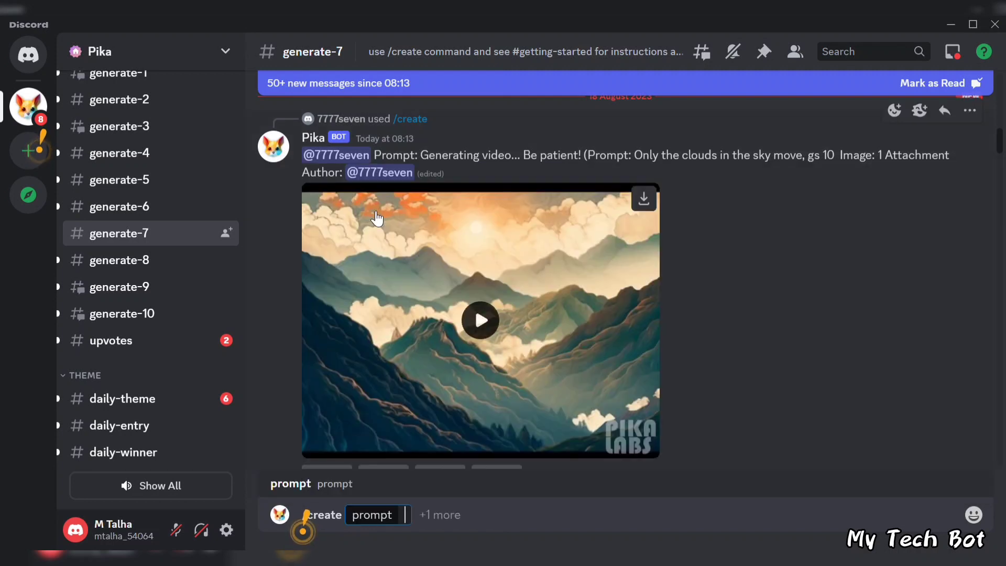
{"action": "left_click", "coordinate": [410, 521]}
{"action": "type", "text": "m"}
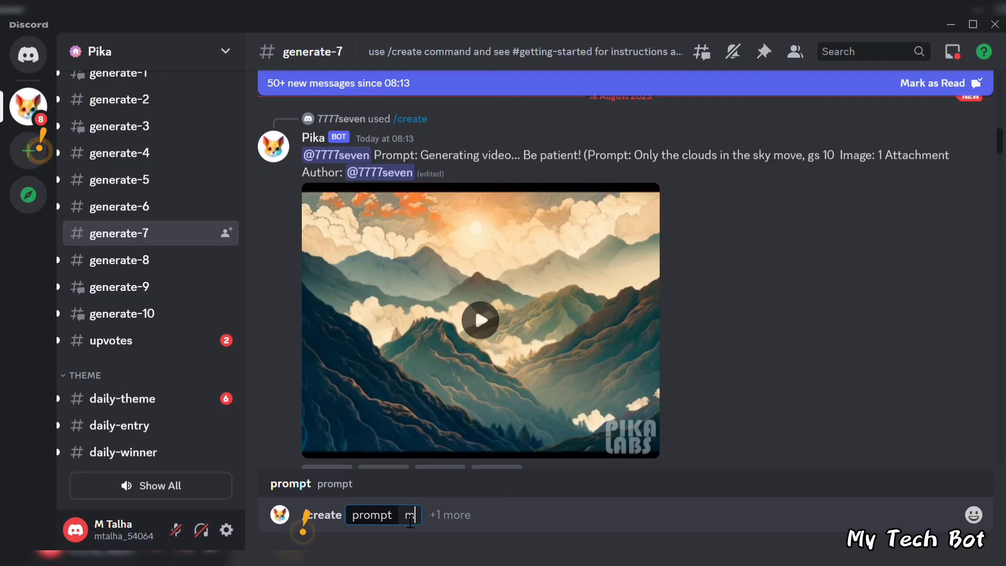
{"action": "type", "text": "otion 4"}
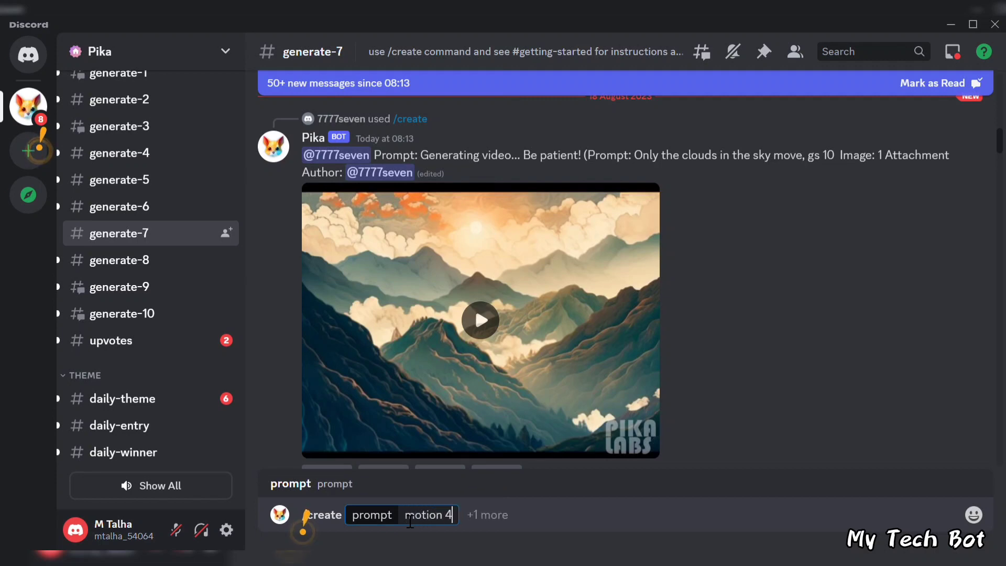
{"action": "type", "text": "k, talking"}
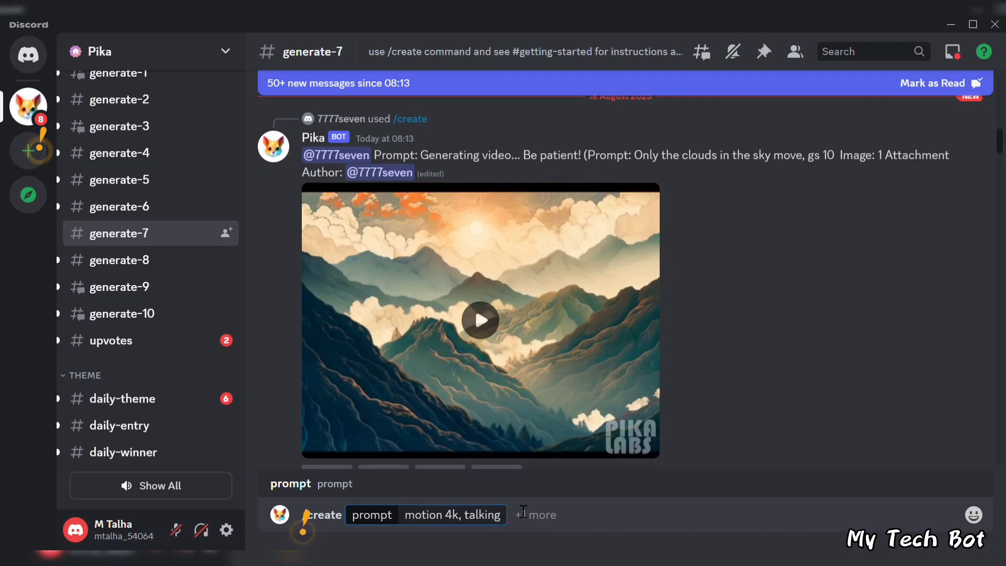
Attach the 3D animation style art fair image to the /create command and submit it
{"action": "left_click", "coordinate": [541, 527]}
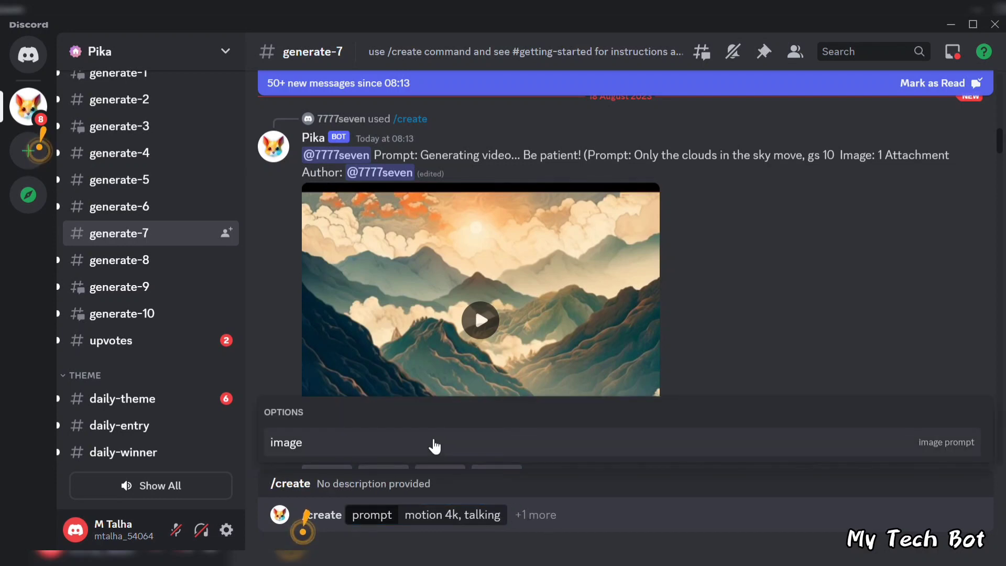
{"action": "left_click", "coordinate": [434, 446]}
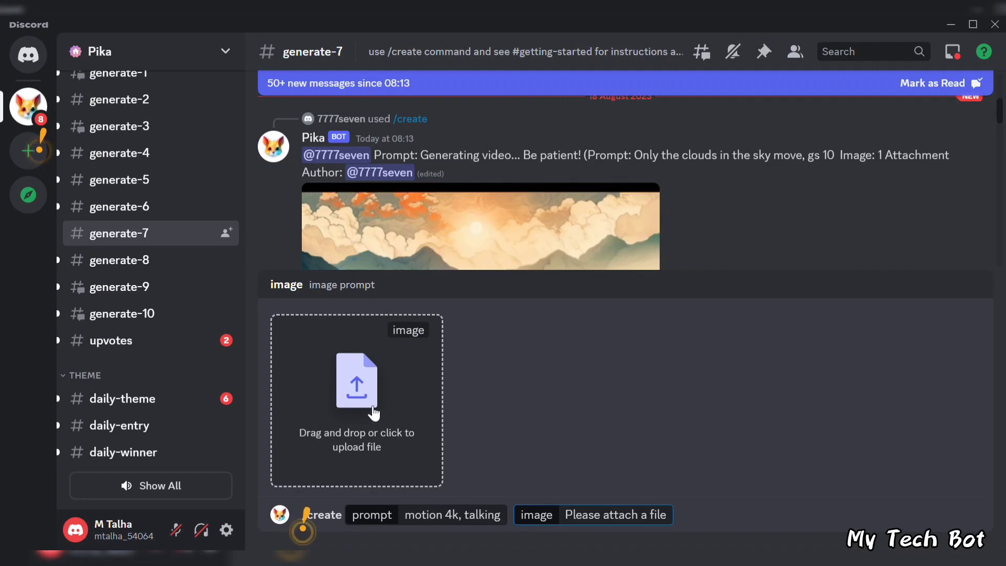
{"action": "left_click", "coordinate": [381, 374]}
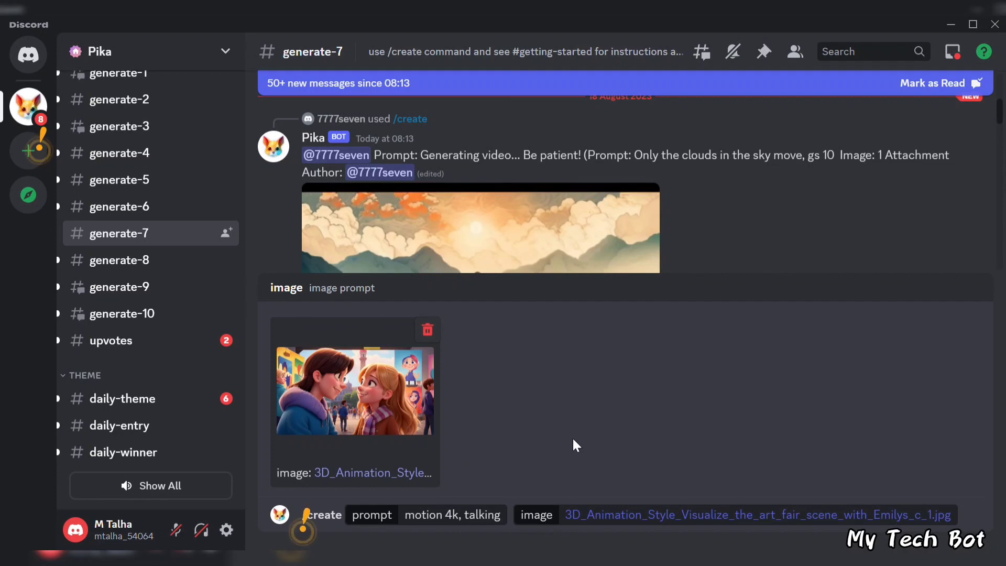
{"action": "key", "text": "Return"}
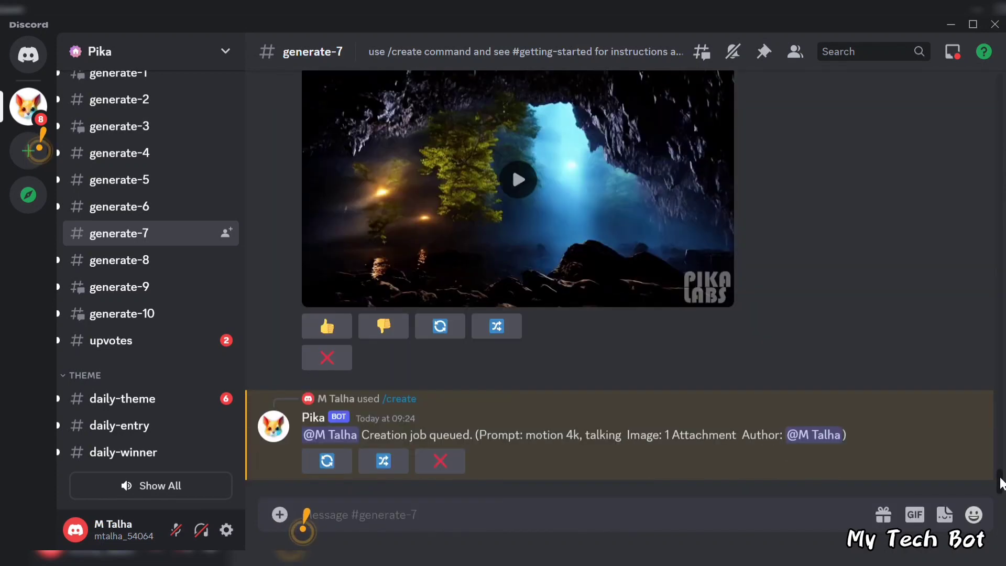
Find the generated art fair video in the channel and play it
{"action": "mouse_move", "coordinate": [1000, 482]}
{"action": "left_mouse_down"}
{"action": "mouse_move", "coordinate": [1002, 367]}
{"action": "mouse_move", "coordinate": [1002, 500]}
{"action": "left_mouse_up"}
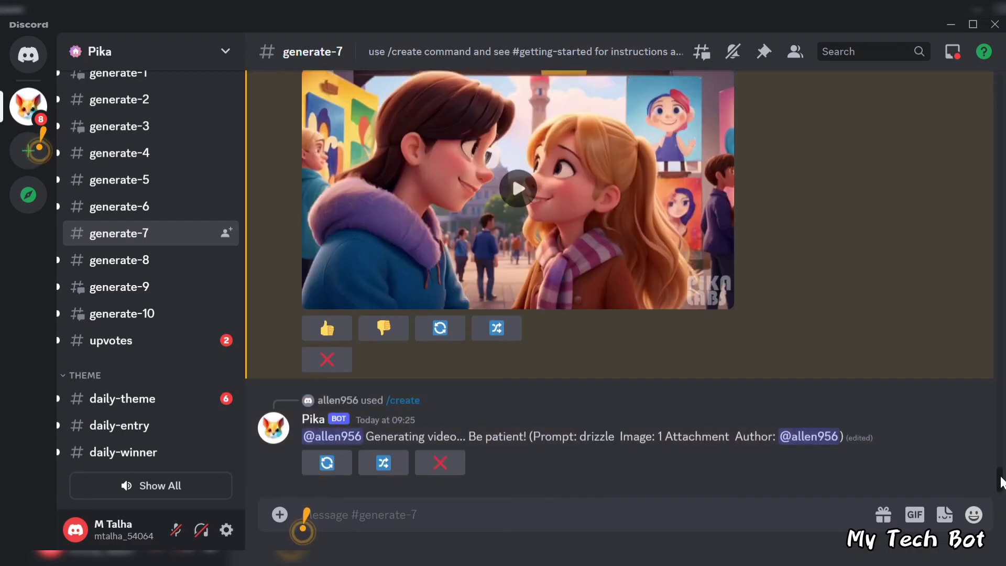
{"action": "left_click_drag", "start_coordinate": [1000, 479], "coordinate": [1000, 475]}
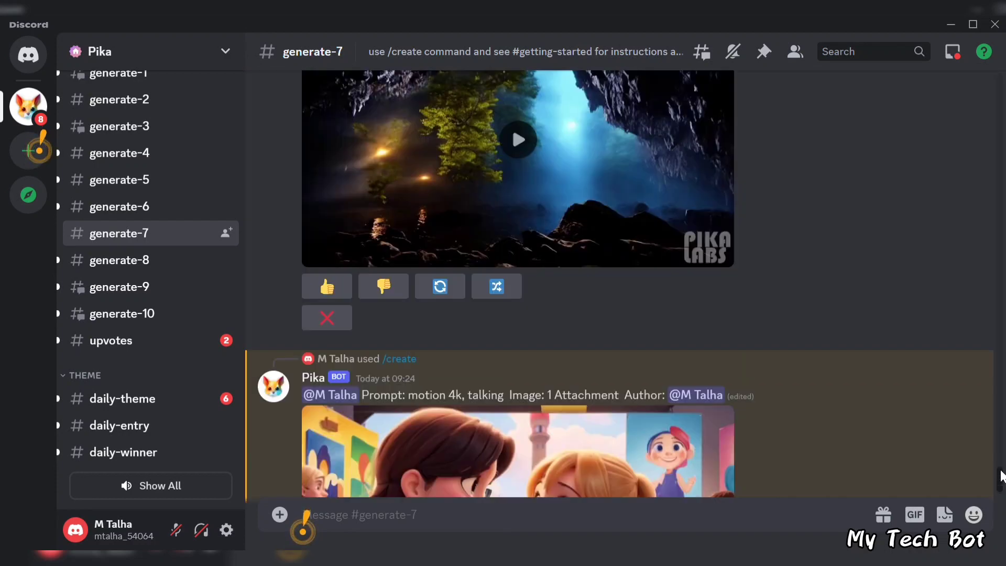
{"action": "scroll", "coordinate": [1000, 479], "scroll_direction": "down", "scroll_amount": 3}
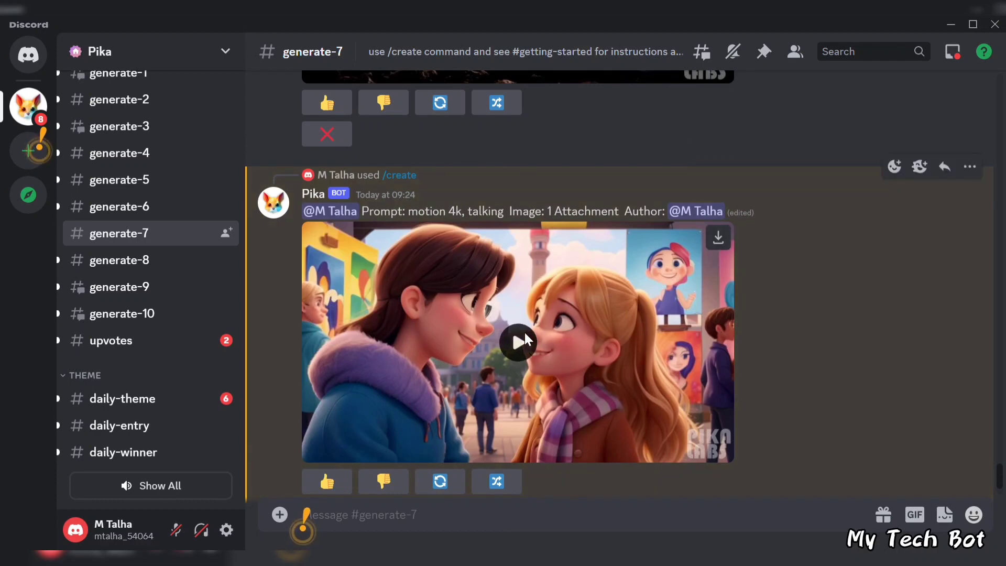
{"action": "left_click", "coordinate": [519, 342]}
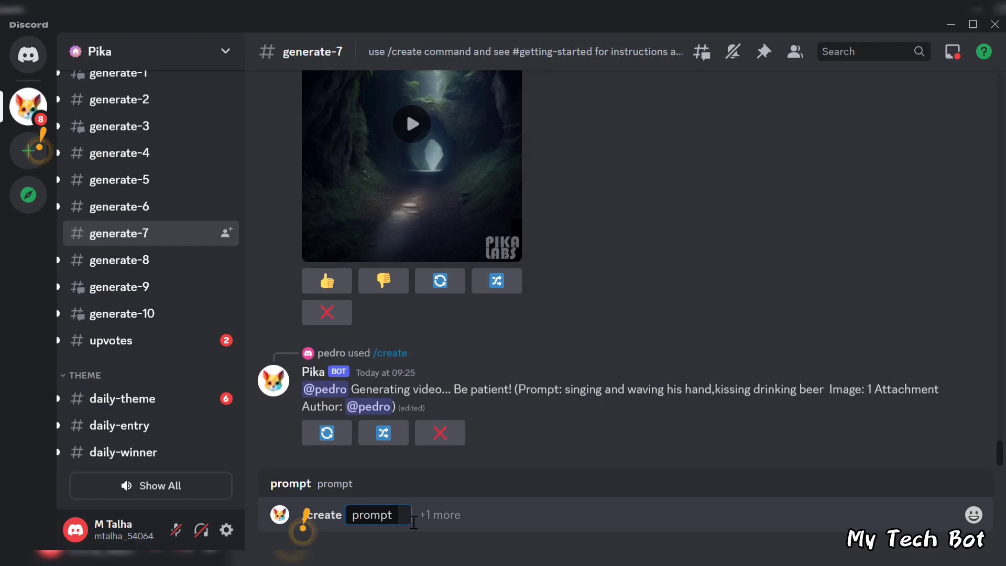
Enter "talking smilling" as the prompt of another /create command and add its image option
{"action": "type", "text": "alki"}
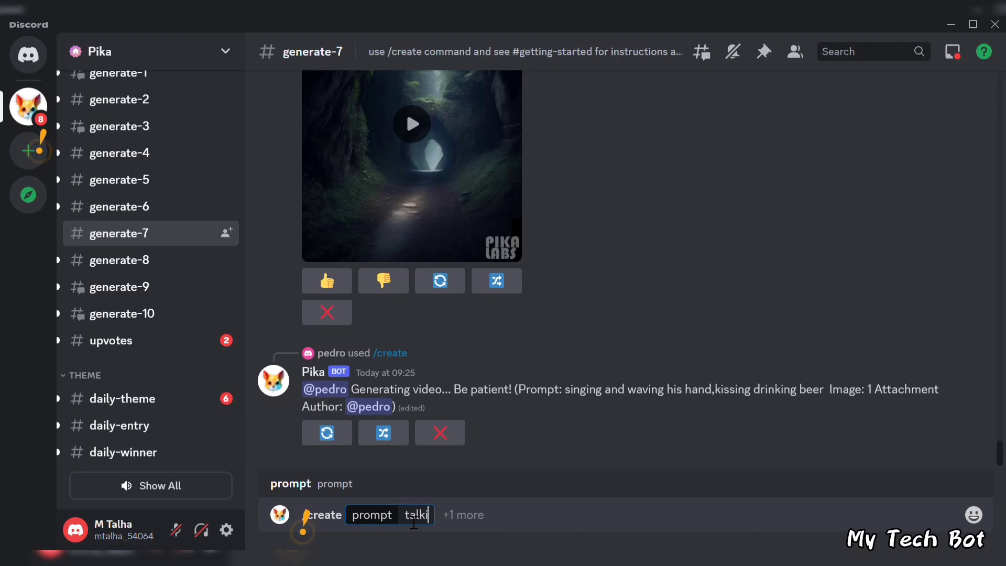
{"action": "type", "text": "ng smi"}
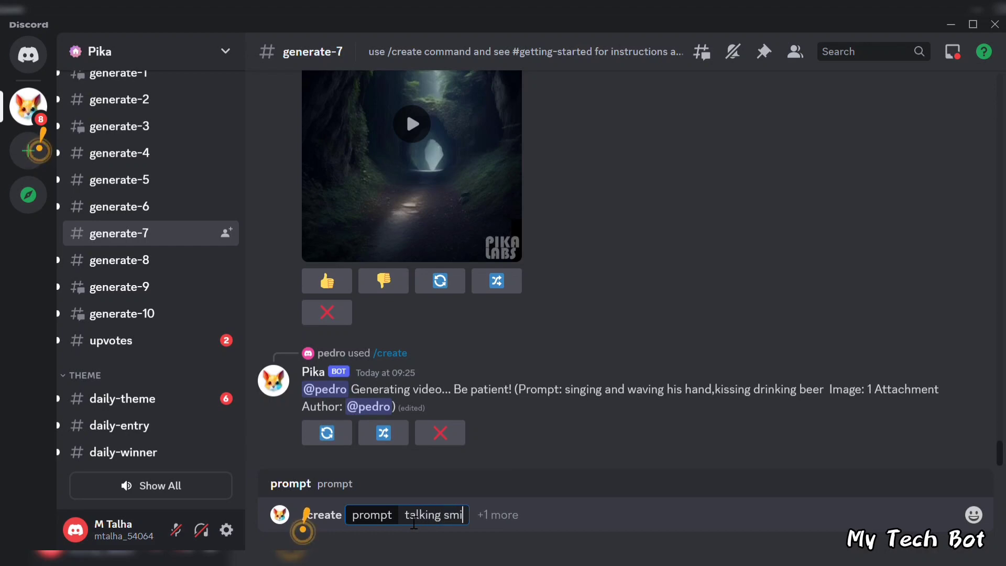
{"action": "type", "text": "lling"}
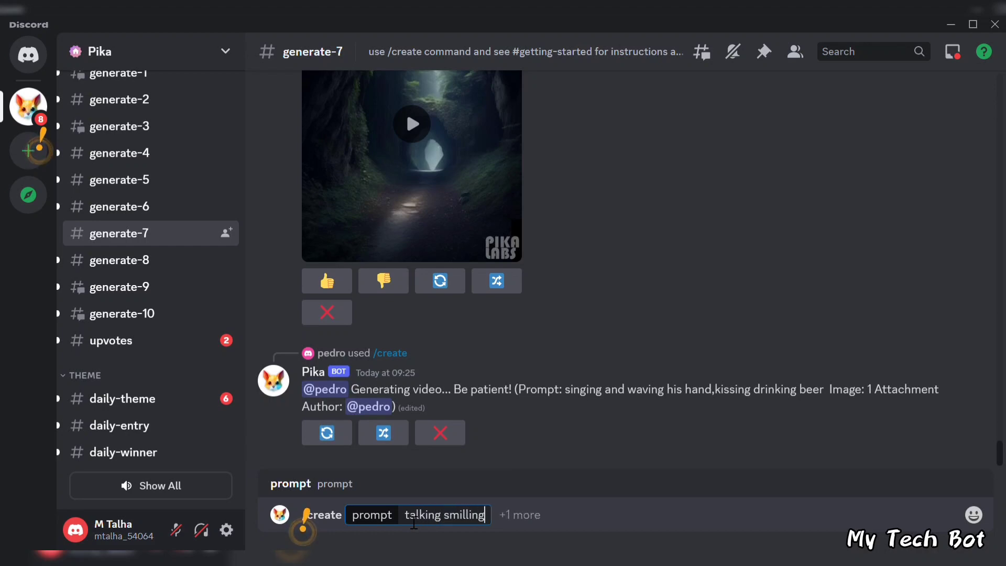
{"action": "left_click", "coordinate": [529, 532]}
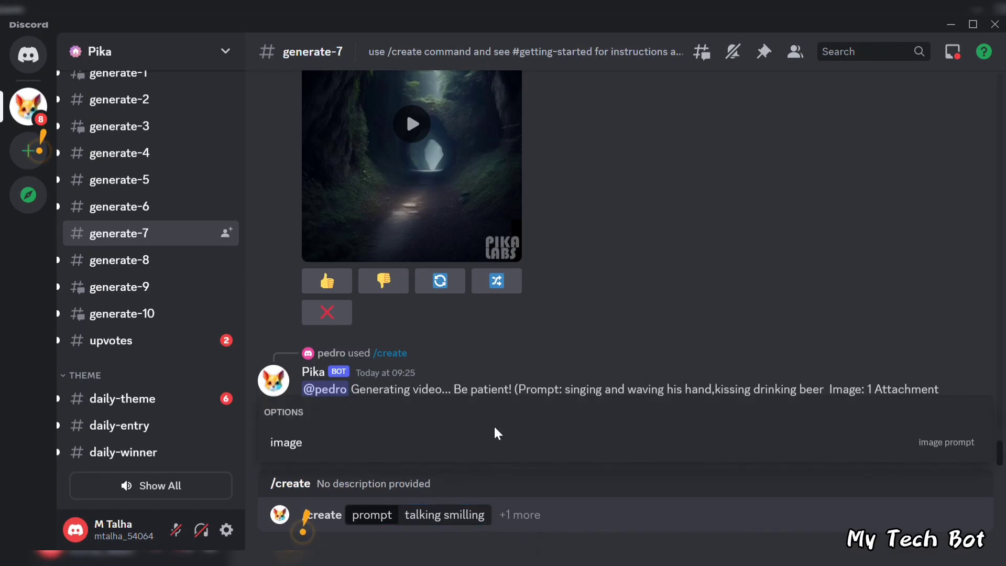
{"action": "left_click", "coordinate": [500, 440]}
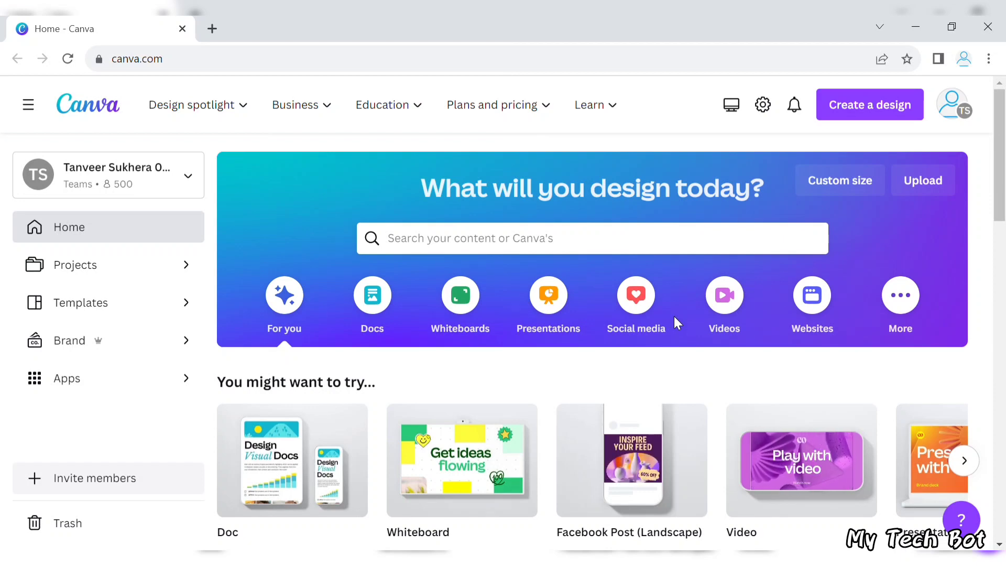
Switch to Canva and create a blank 1920 × 1080 px video
{"action": "left_click", "coordinate": [732, 309]}
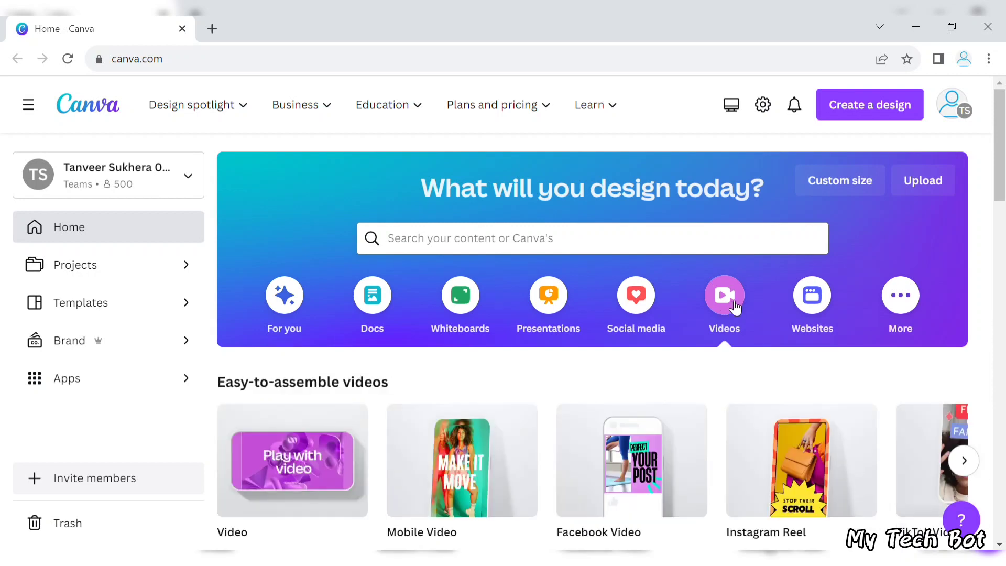
{"action": "scroll", "coordinate": [1000, 155], "scroll_direction": "down", "scroll_amount": 2}
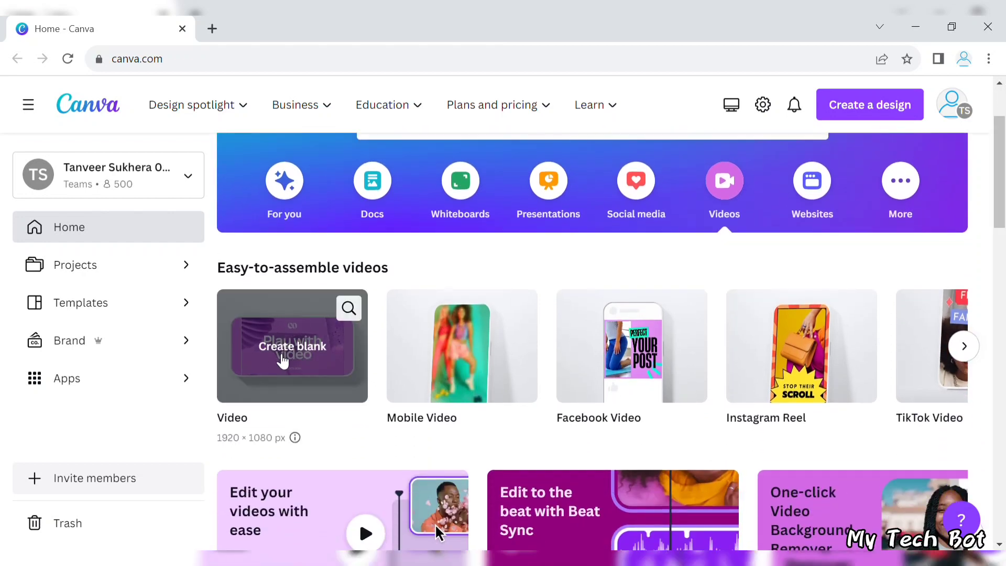
{"action": "left_click", "coordinate": [304, 358]}
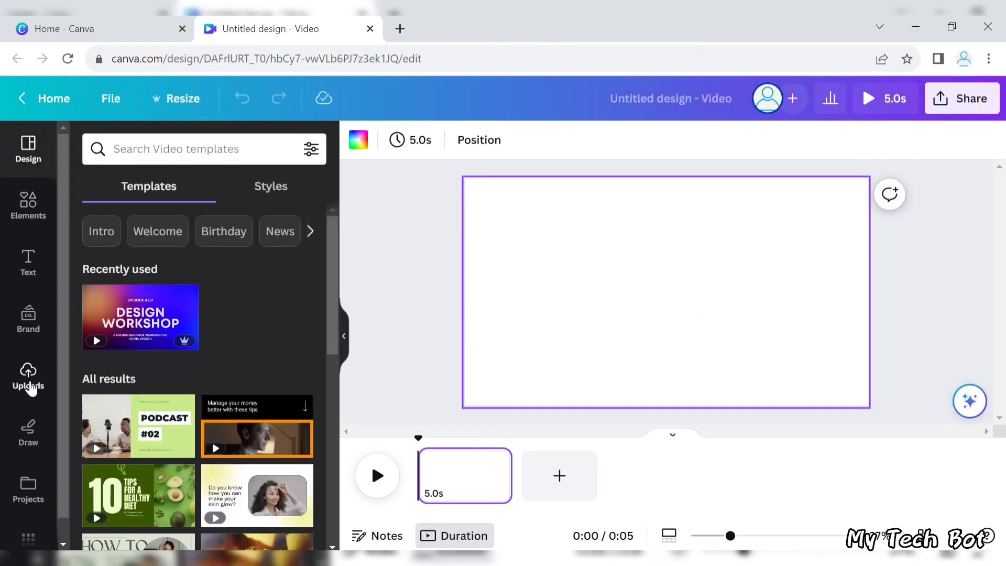
Upload the animated scene clips to the Canva design and list the uploaded videos
{"action": "left_click", "coordinate": [29, 382]}
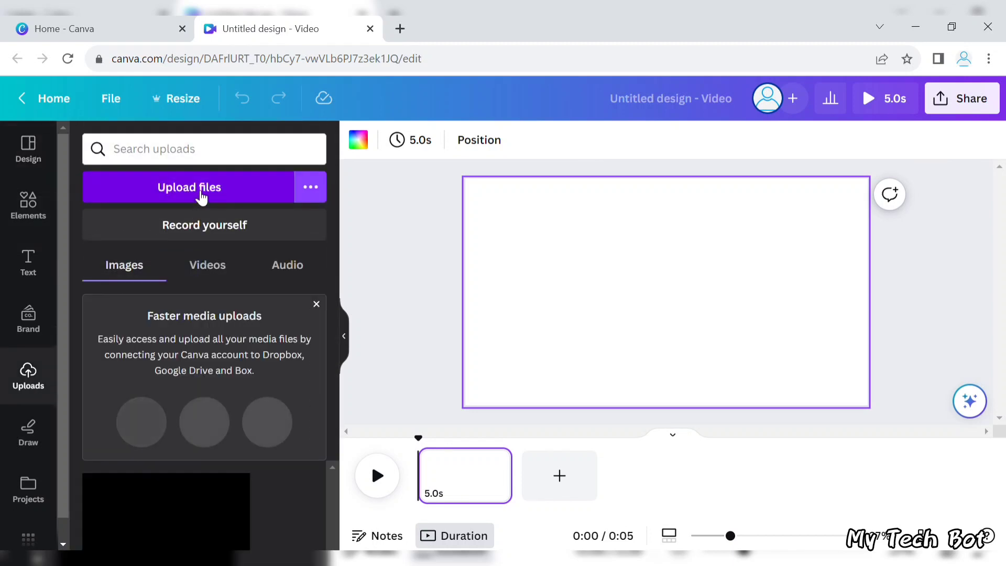
{"action": "left_click", "coordinate": [202, 195]}
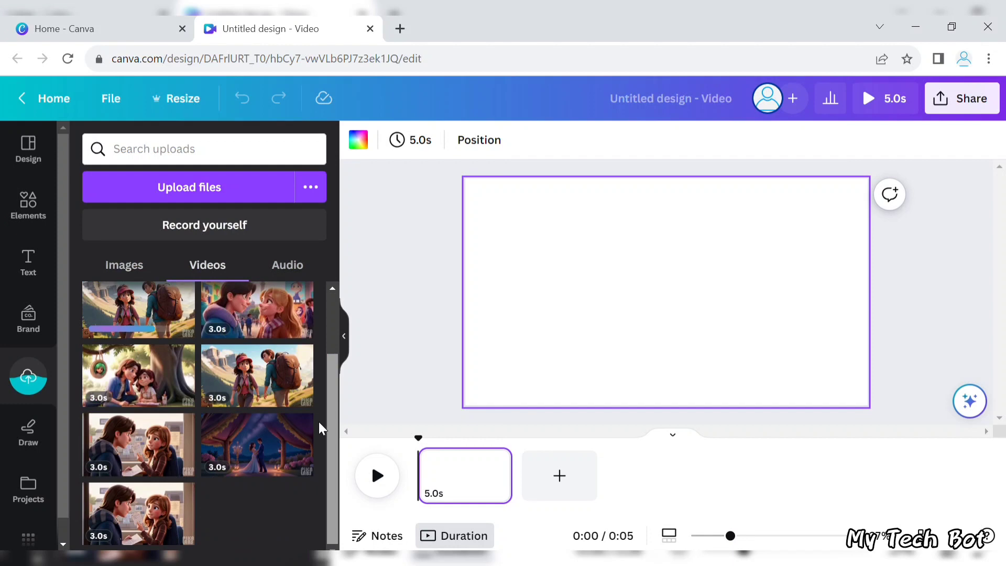
{"action": "scroll", "coordinate": [320, 421], "scroll_direction": "up", "scroll_amount": 2}
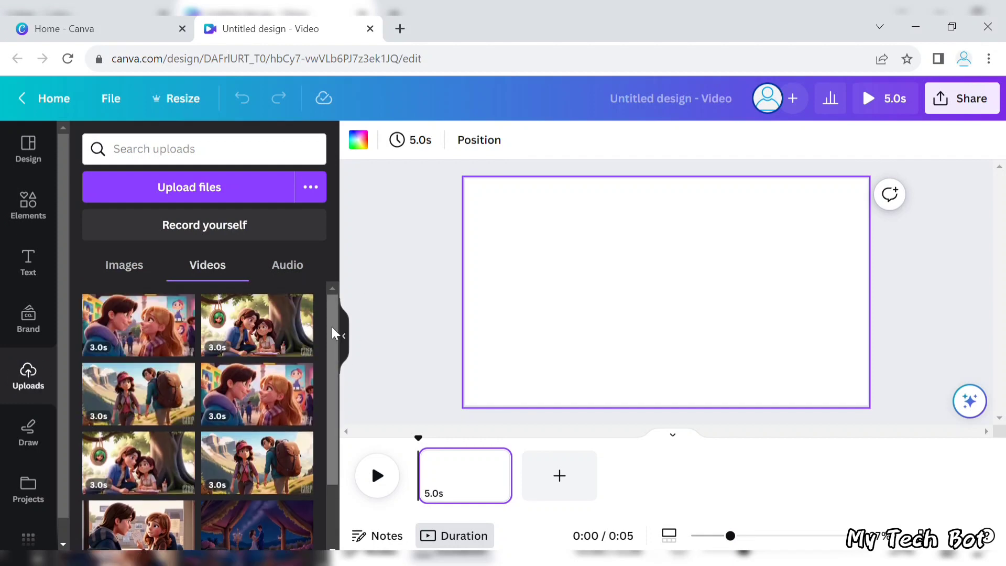
Place the clip of the pair under the tree on the first page, then enlarge it and the second page's art fair clip to cover their pages
{"action": "left_click_drag", "start_coordinate": [264, 322], "coordinate": [561, 294]}
{"action": "left_click_drag", "start_coordinate": [626, 378], "coordinate": [624, 304]}
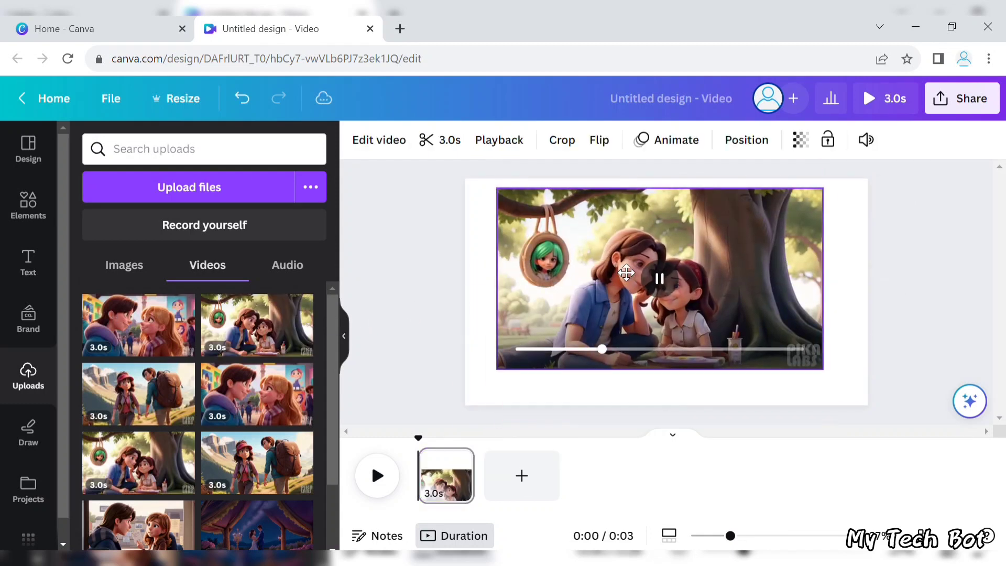
{"action": "left_click_drag", "start_coordinate": [497, 187], "coordinate": [465, 170]}
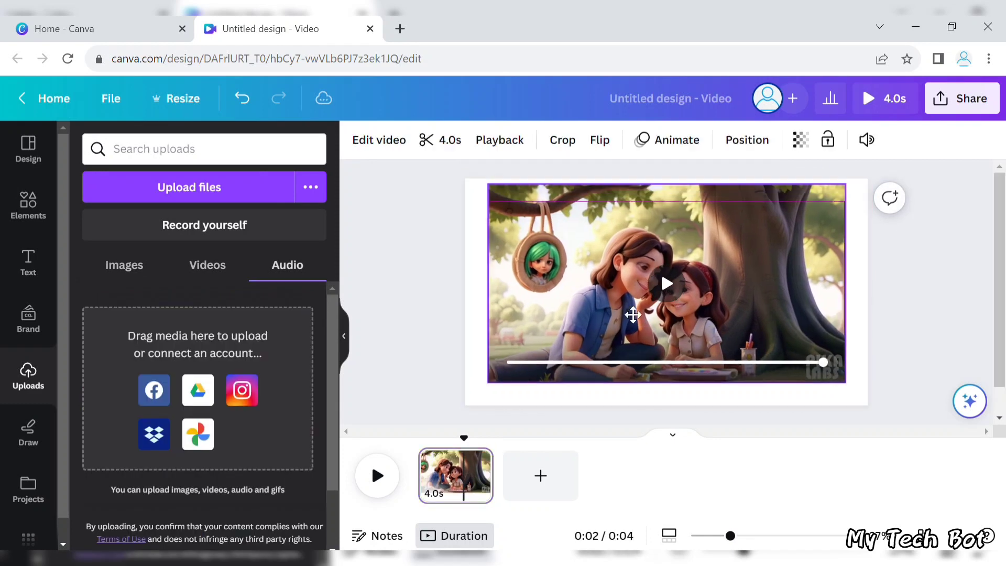
{"action": "left_click", "coordinate": [696, 234]}
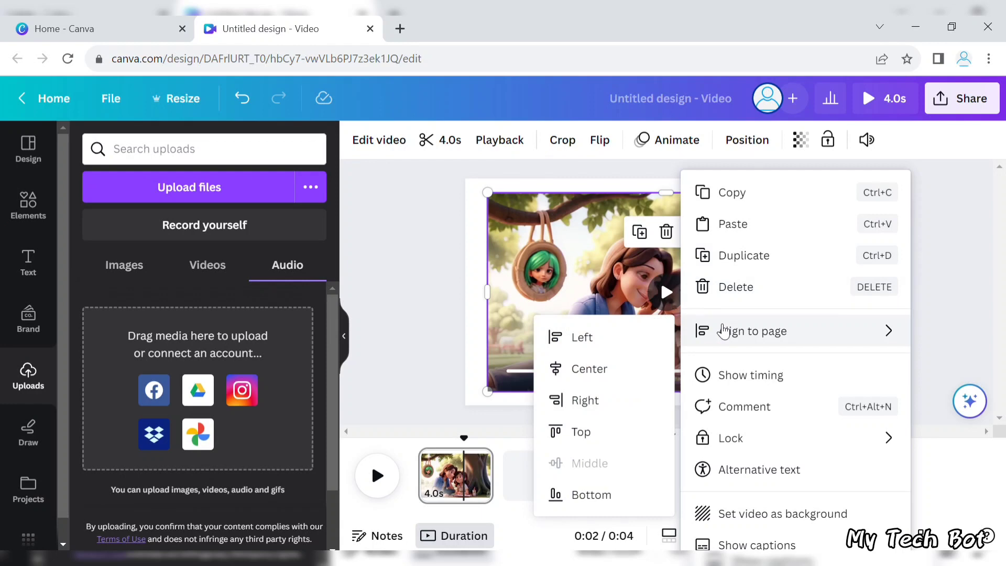
{"action": "left_click", "coordinate": [396, 281]}
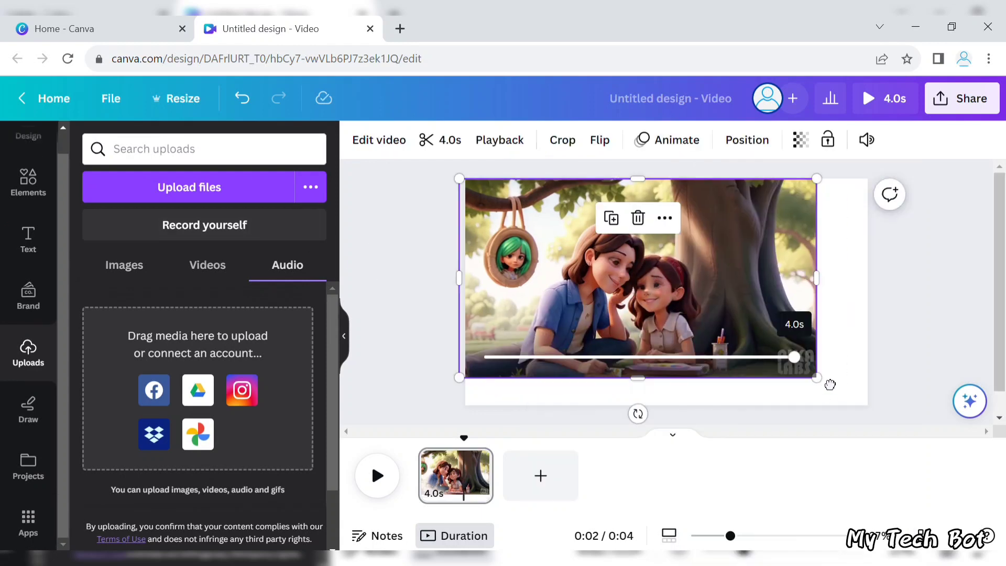
{"action": "left_click_drag", "start_coordinate": [837, 384], "coordinate": [923, 413]}
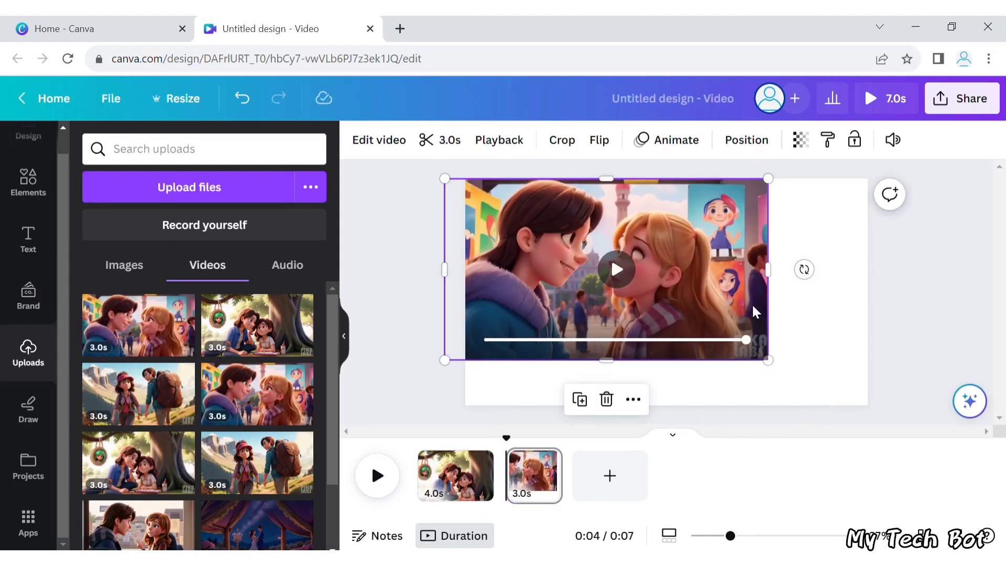
{"action": "left_click_drag", "start_coordinate": [781, 367], "coordinate": [881, 418]}
Add a third page with the clip of the seated couple holding papers, enlarged to cover the page
{"action": "left_click", "coordinate": [610, 475]}
{"action": "left_click_drag", "start_coordinate": [333, 351], "coordinate": [334, 411]}
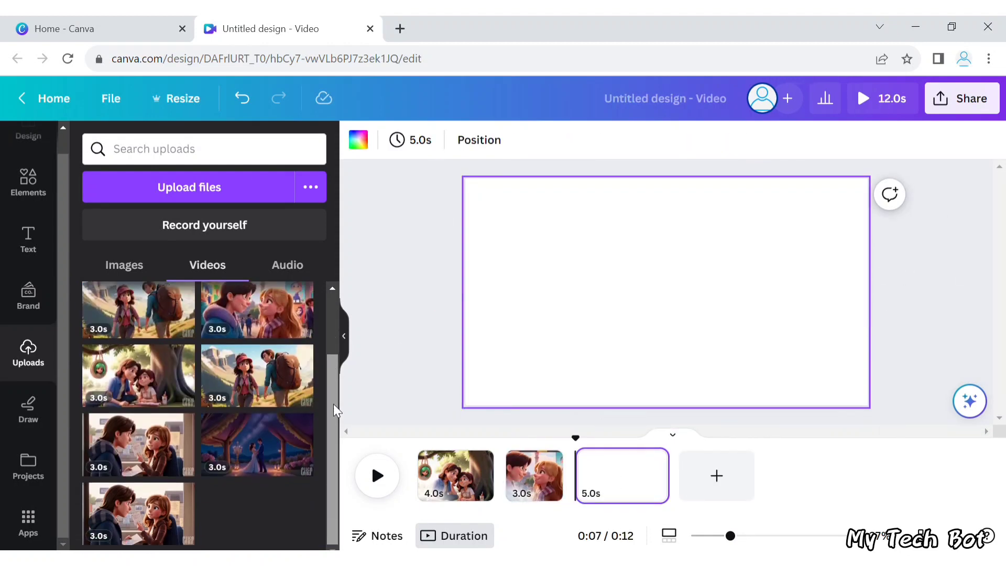
{"action": "left_click", "coordinate": [128, 459]}
{"action": "left_click_drag", "start_coordinate": [505, 199], "coordinate": [465, 180]}
{"action": "left_click_drag", "start_coordinate": [833, 386], "coordinate": [905, 424]}
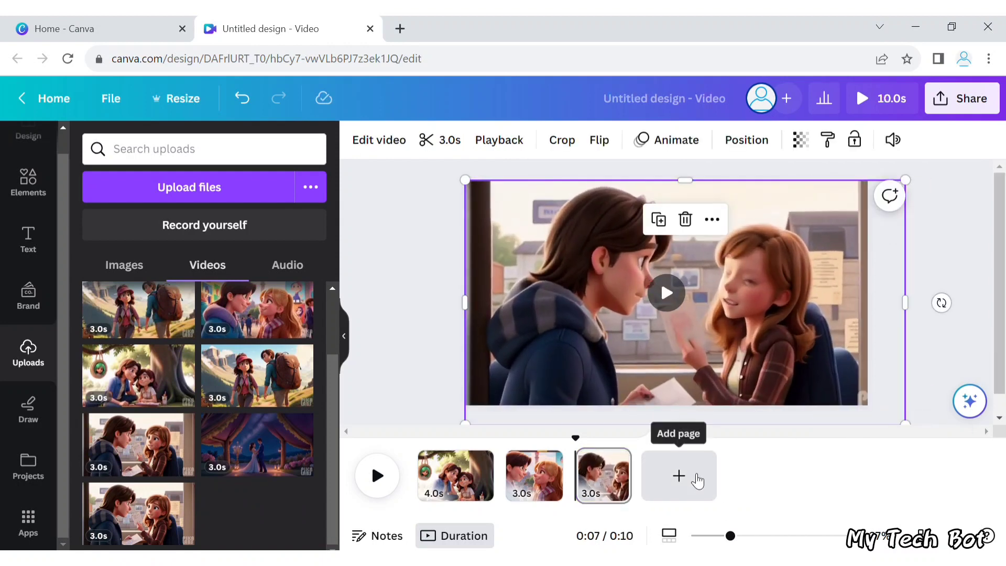
Add a fourth page with the night wedding clip, enlarged to about 2,238 × 1,244 px so it covers the page
{"action": "left_click", "coordinate": [696, 480]}
{"action": "left_click", "coordinate": [257, 444]}
{"action": "left_click_drag", "start_coordinate": [504, 200], "coordinate": [436, 163]}
{"action": "left_click_drag", "start_coordinate": [832, 388], "coordinate": [867, 405]}
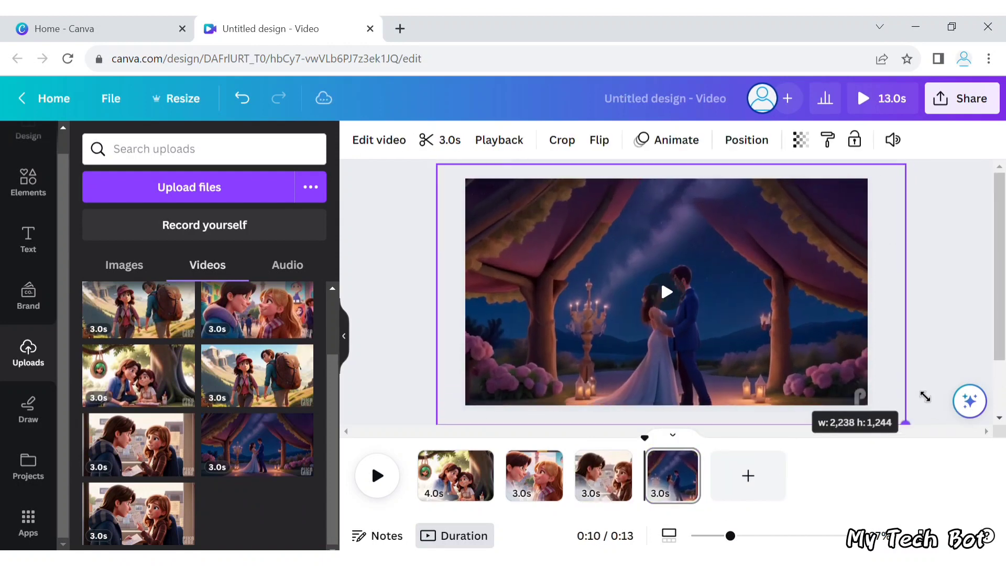
{"action": "left_click", "coordinate": [523, 426]}
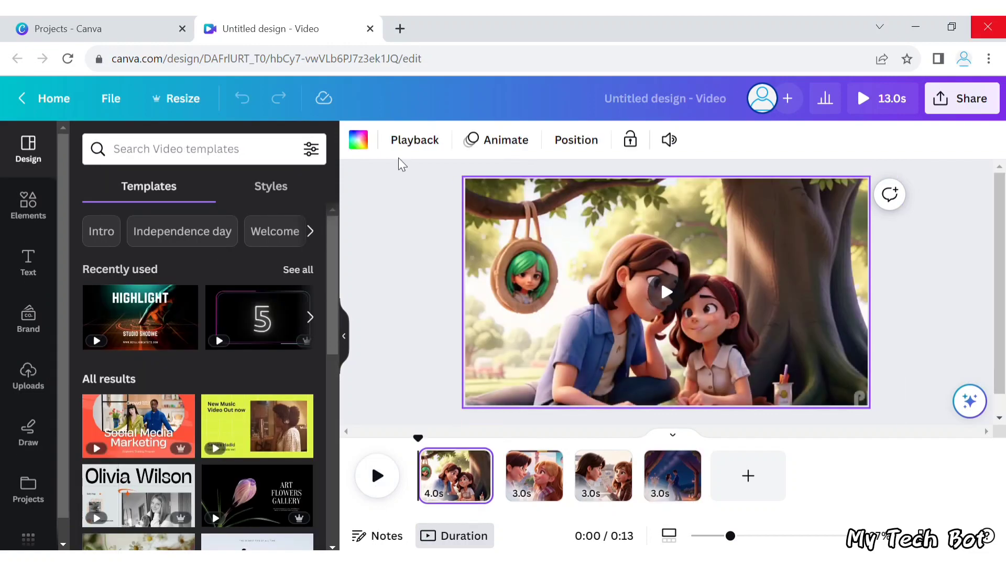
Try a video speed of 0.5 on the first page's tree clip and return it to 0.75
{"action": "left_click", "coordinate": [422, 150]}
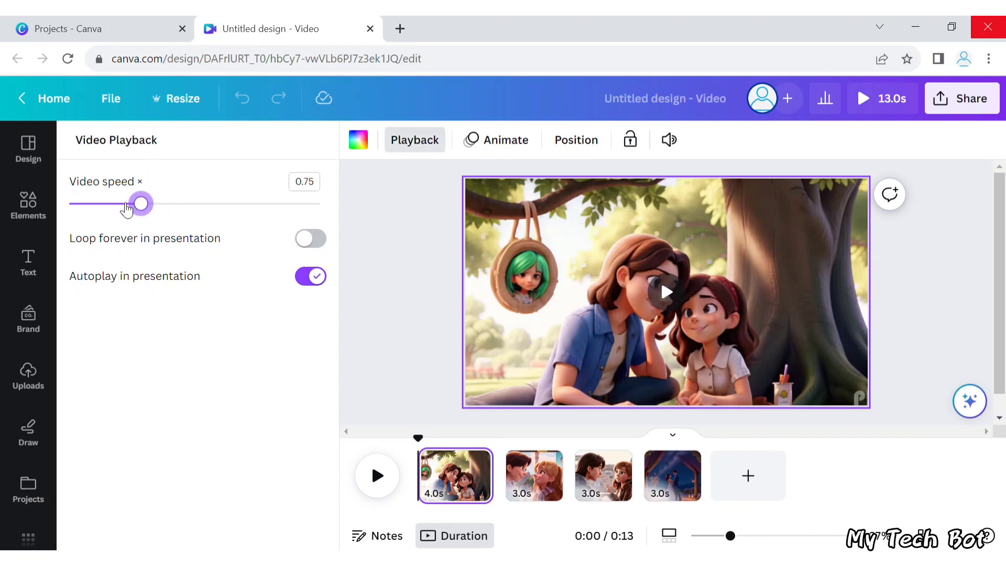
{"action": "mouse_move", "coordinate": [126, 208]}
{"action": "left_mouse_down"}
{"action": "mouse_move", "coordinate": [113, 209]}
{"action": "mouse_move", "coordinate": [141, 204]}
{"action": "mouse_move", "coordinate": [108, 206]}
{"action": "left_mouse_up"}
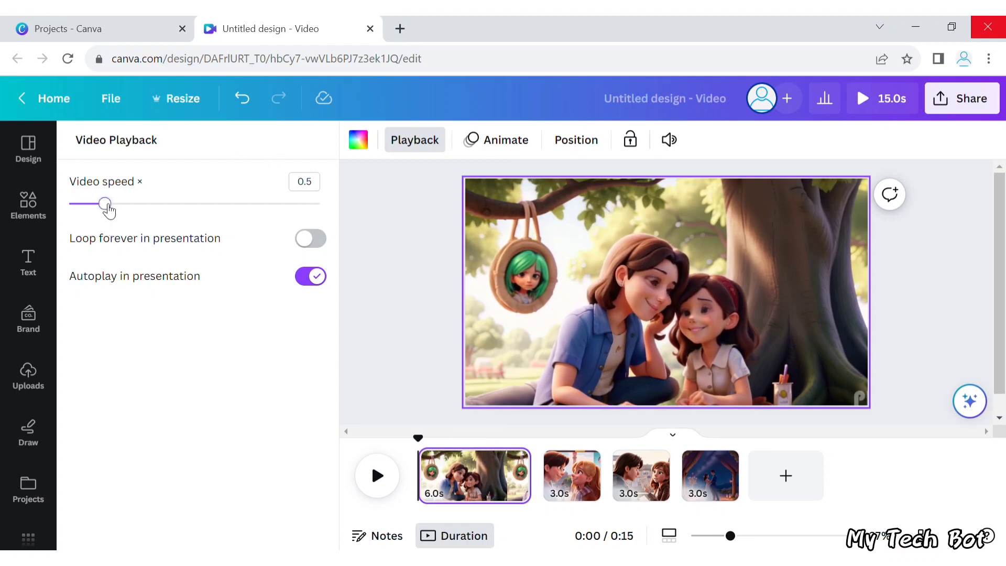
{"action": "left_click_drag", "start_coordinate": [109, 210], "coordinate": [153, 210]}
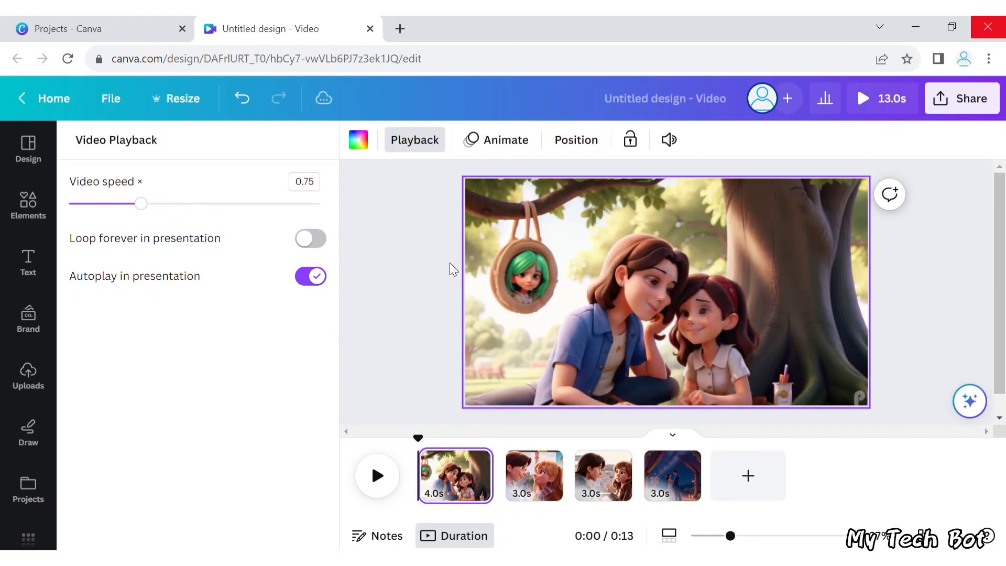
{"action": "left_click", "coordinate": [433, 273]}
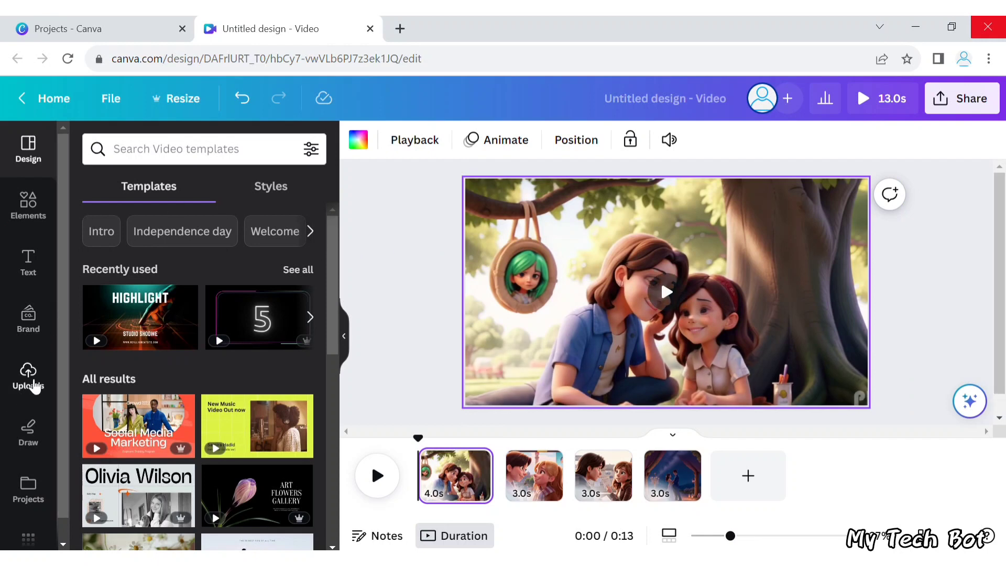
Check the uploaded audio files and play back the assembled video to preview all four scenes
{"action": "left_click", "coordinate": [28, 376]}
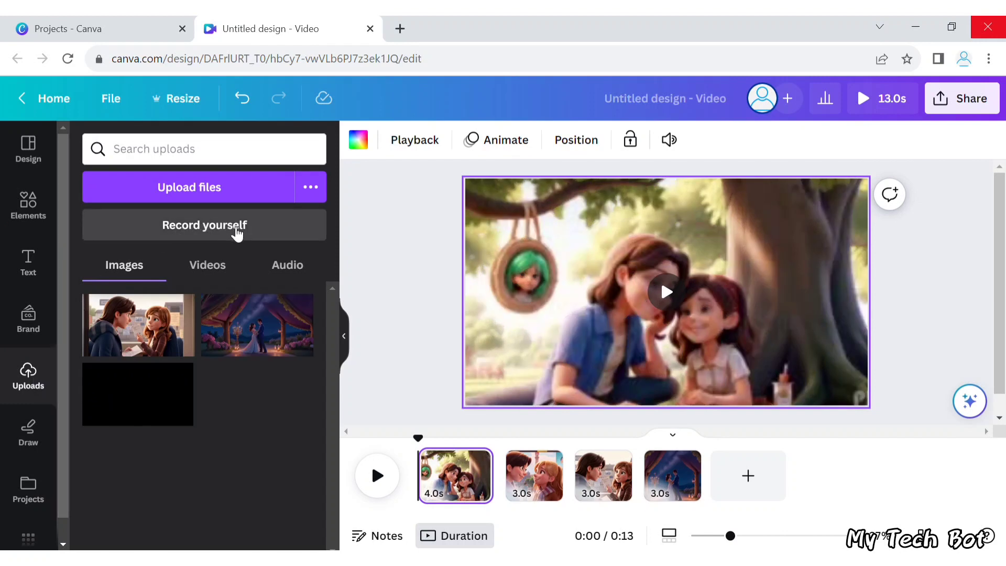
{"action": "left_click", "coordinate": [297, 266]}
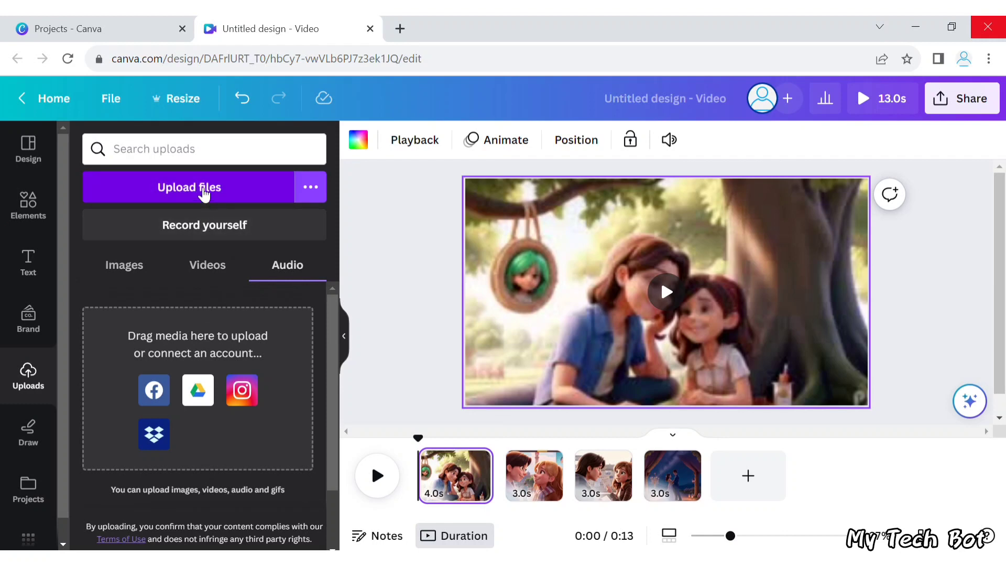
{"action": "left_click", "coordinate": [377, 475]}
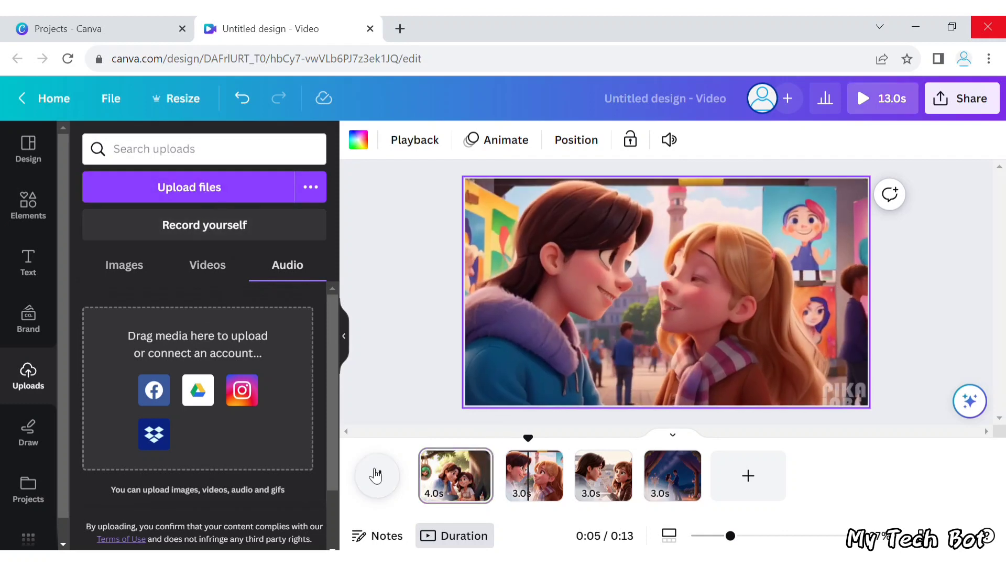
{"action": "left_click", "coordinate": [375, 475]}
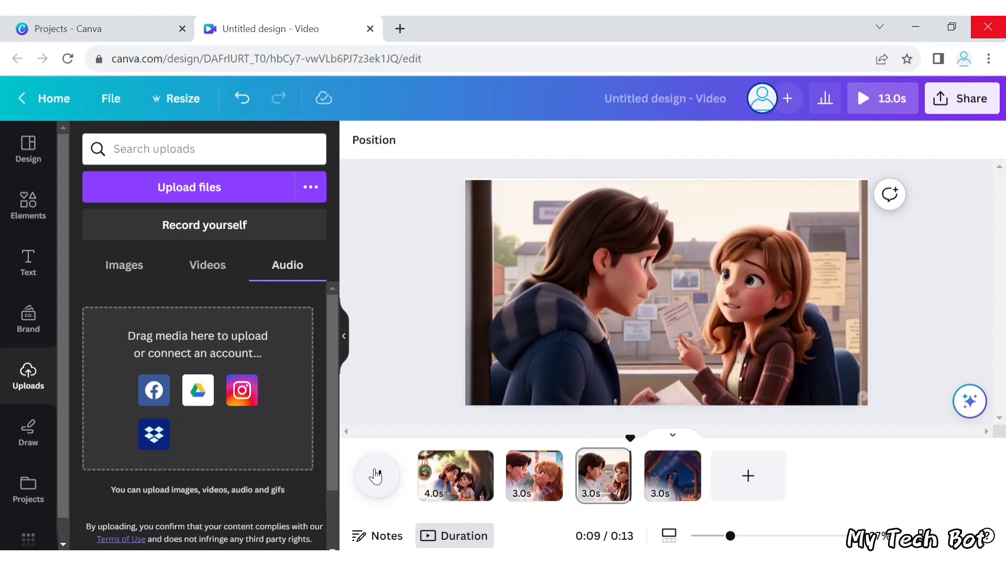
{"action": "left_click", "coordinate": [375, 475]}
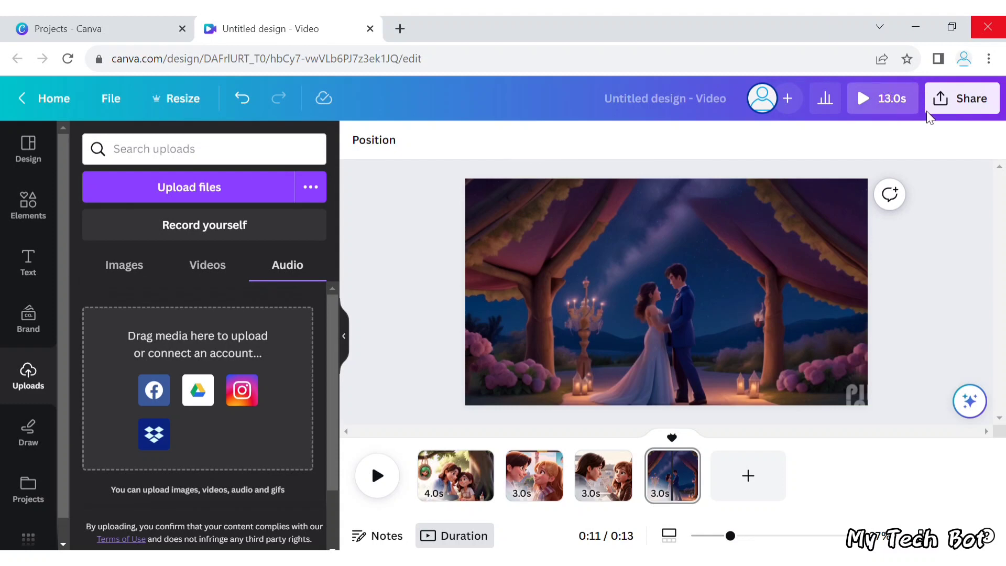
Set up the design's download as an MP4 video of all pages at 1080p (HD) quality
{"action": "left_click", "coordinate": [964, 98]}
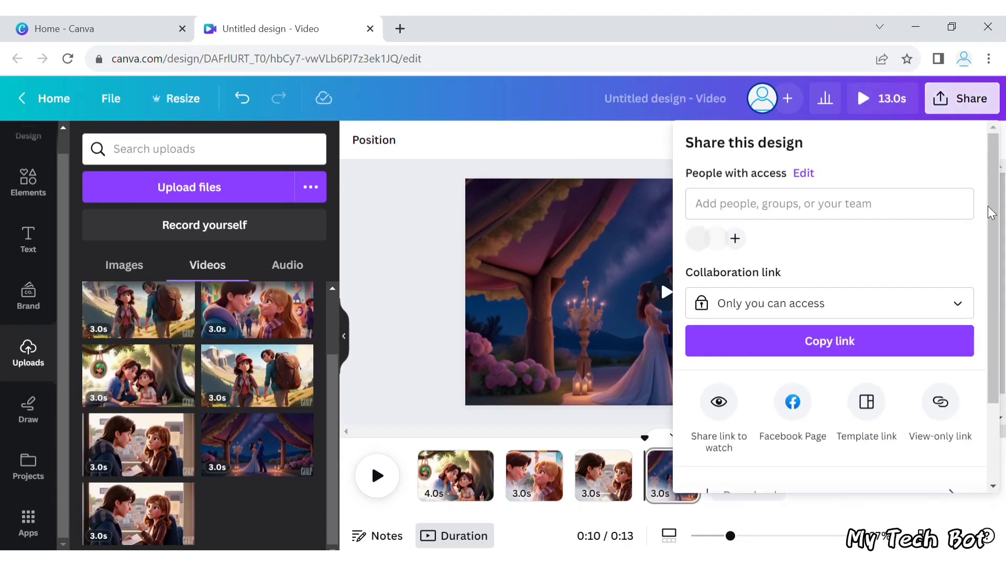
{"action": "scroll", "coordinate": [989, 212], "scroll_direction": "down", "scroll_amount": 3}
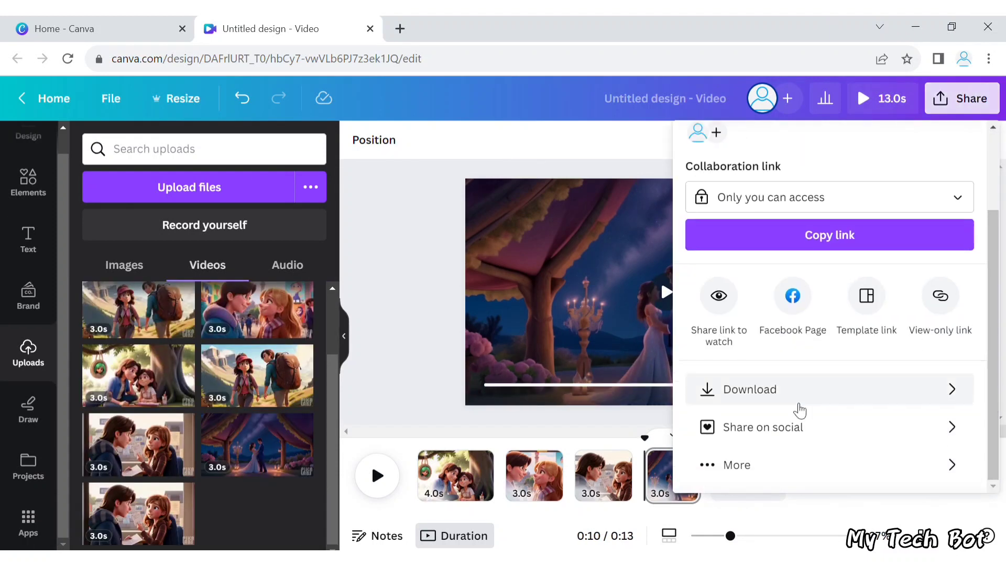
{"action": "left_click", "coordinate": [796, 402]}
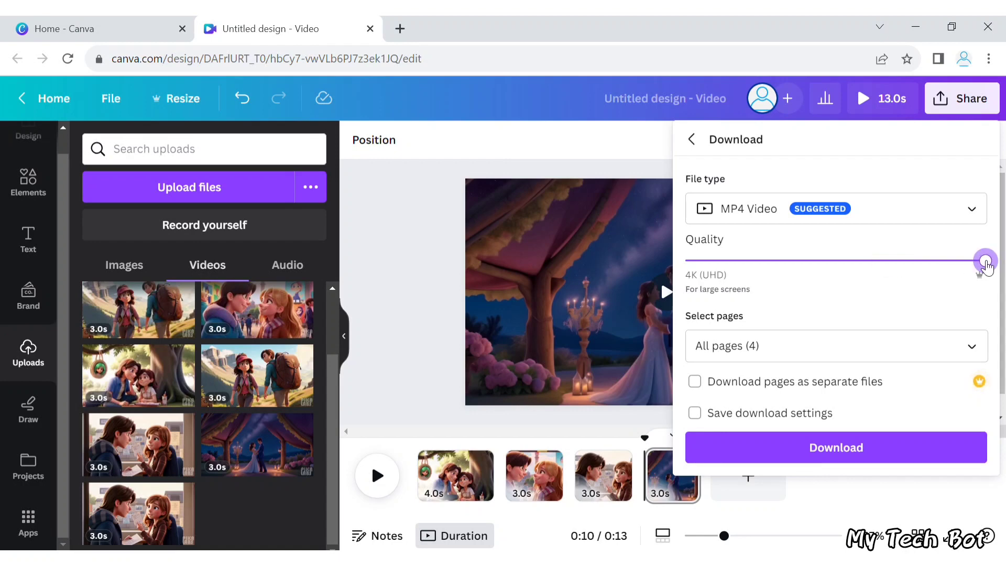
{"action": "left_click", "coordinate": [905, 262]}
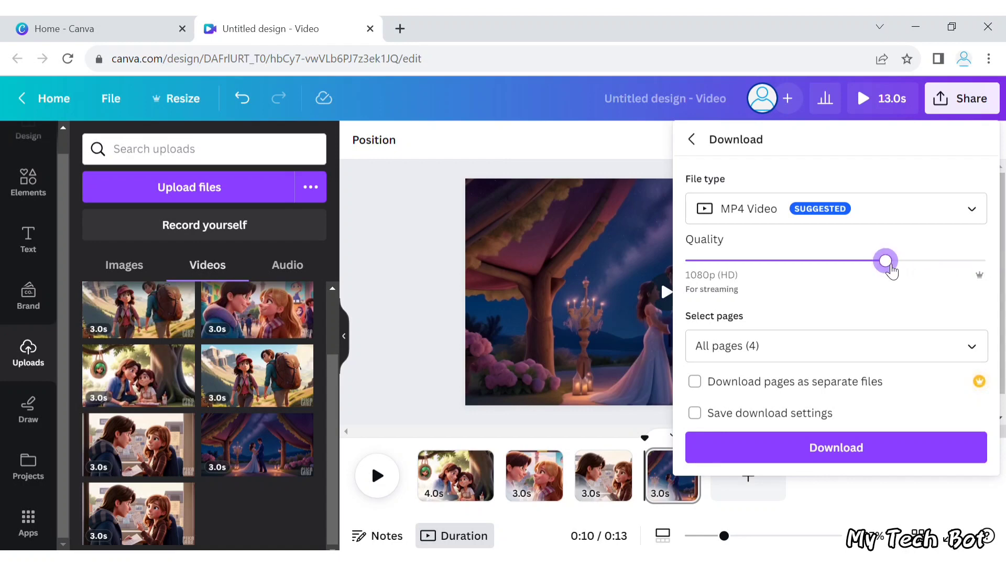